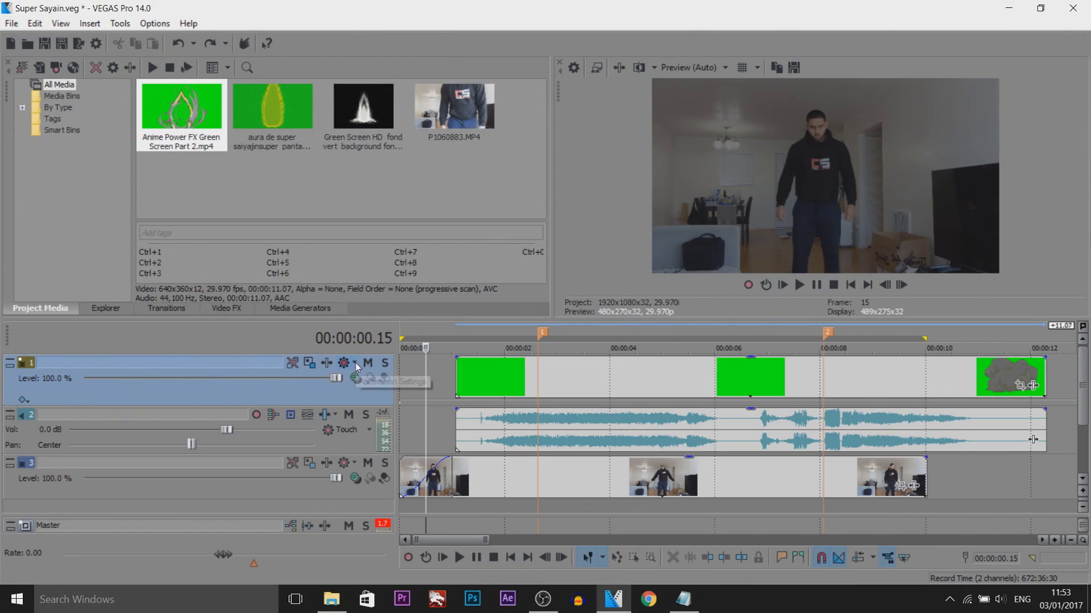
# - Trim the end of the Anime Power FX green-screen clip and its audio back by about 6.17 (seconds.frames)
pyautogui.click(464, 387)
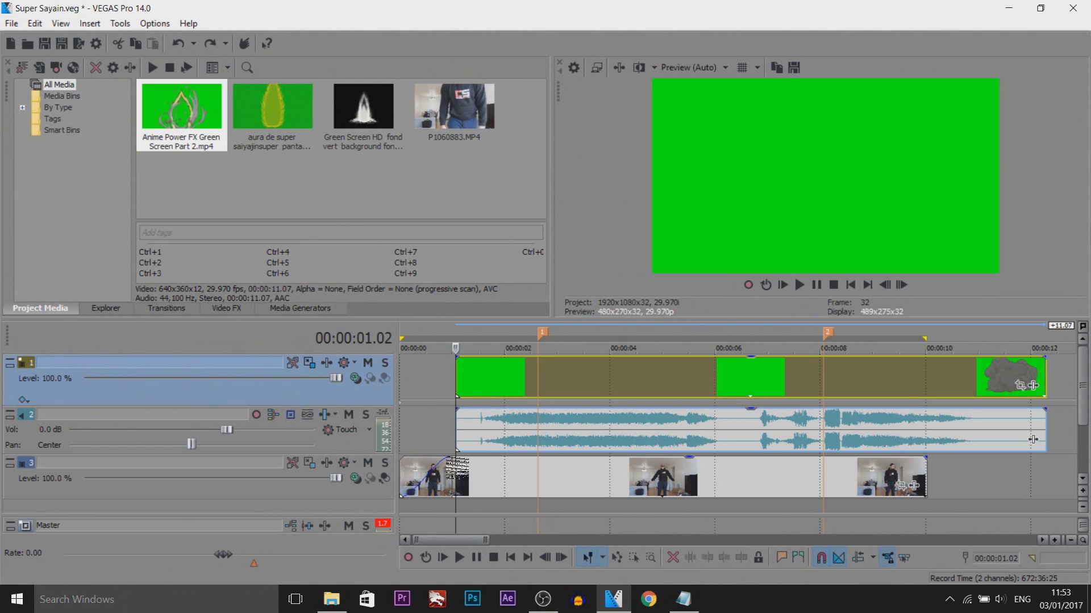
pyautogui.moveTo(455, 503); pyautogui.dragTo(561, 499)
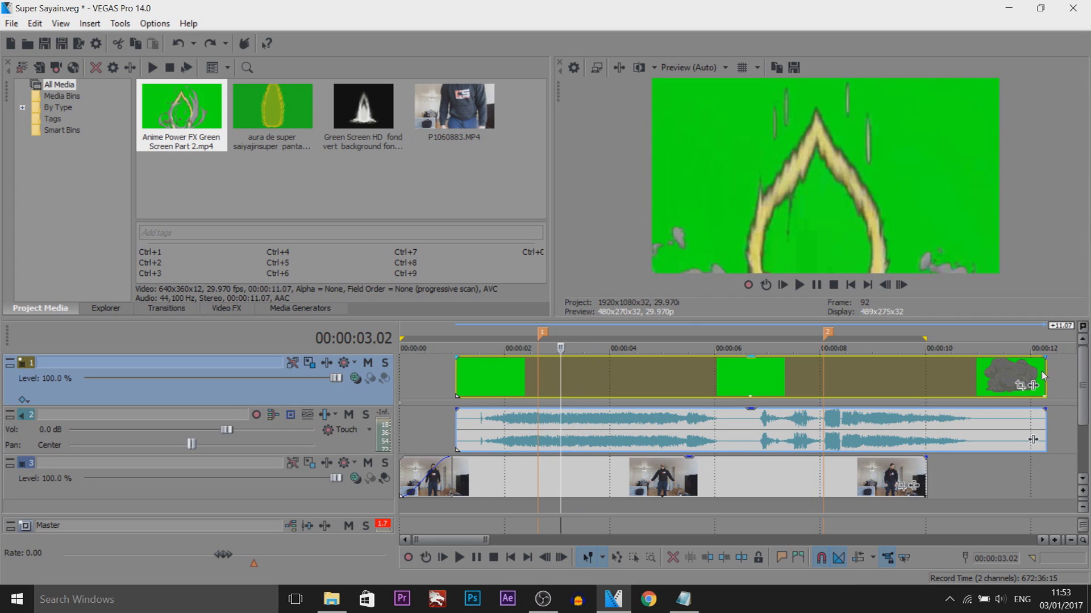
pyautogui.moveTo(1045, 371); pyautogui.dragTo(699, 398)
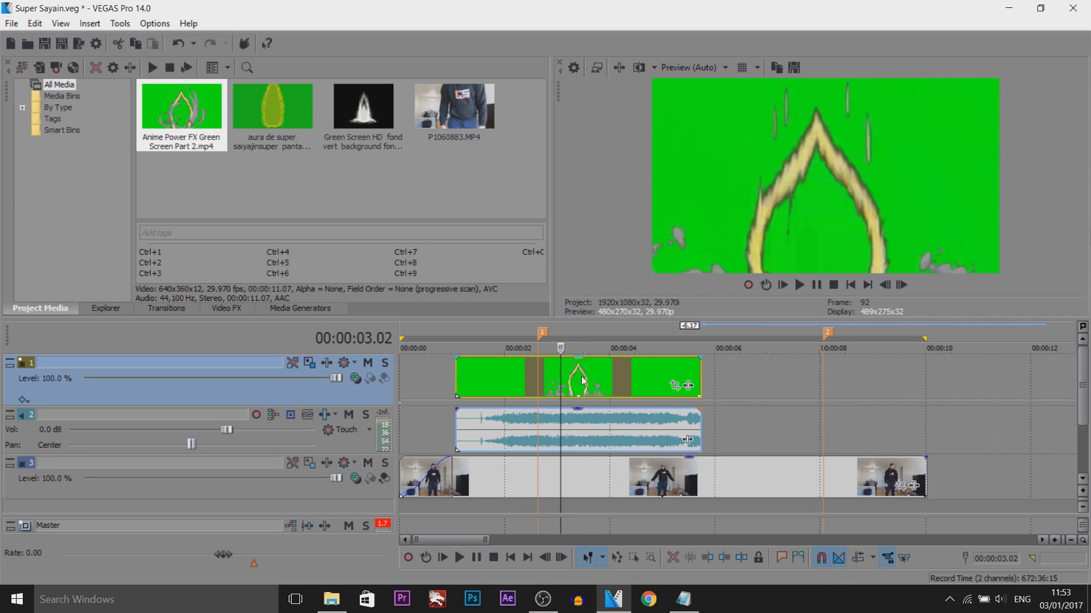
# - Scrub and play through the trimmed green-screen clip to examine the aura effect
pyautogui.moveTo(561, 385); pyautogui.dragTo(625, 385)
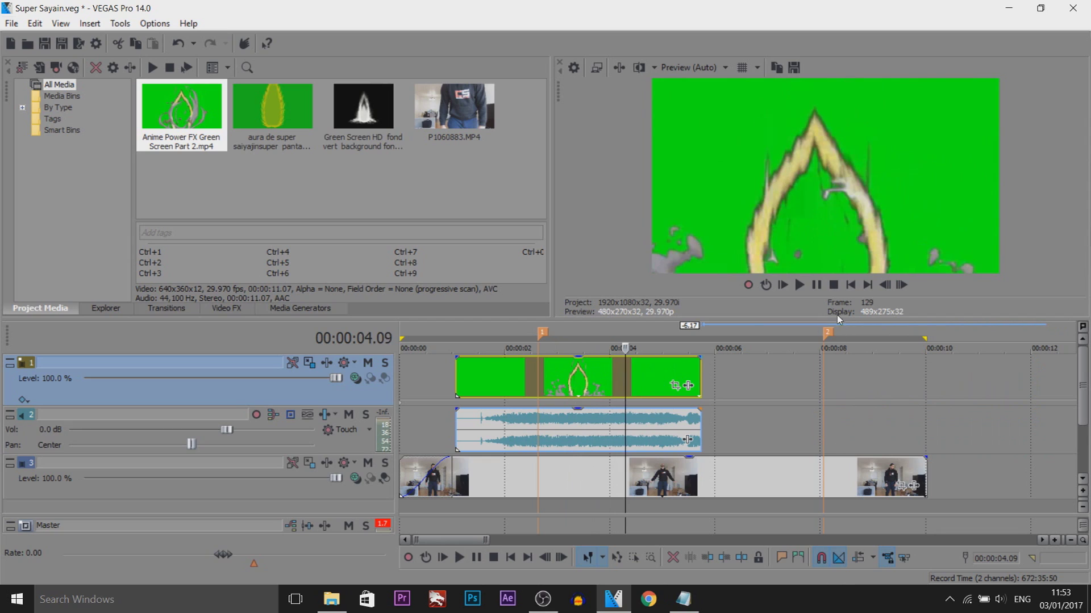
pyautogui.click(816, 287)
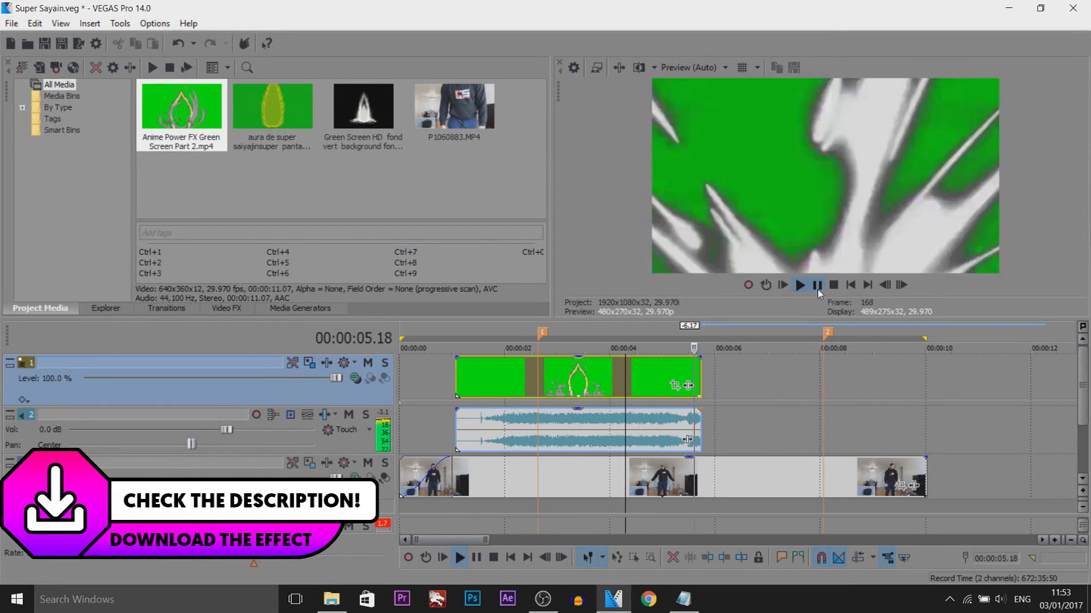
pyautogui.click(816, 286)
pyautogui.moveTo(706, 420); pyautogui.dragTo(654, 432)
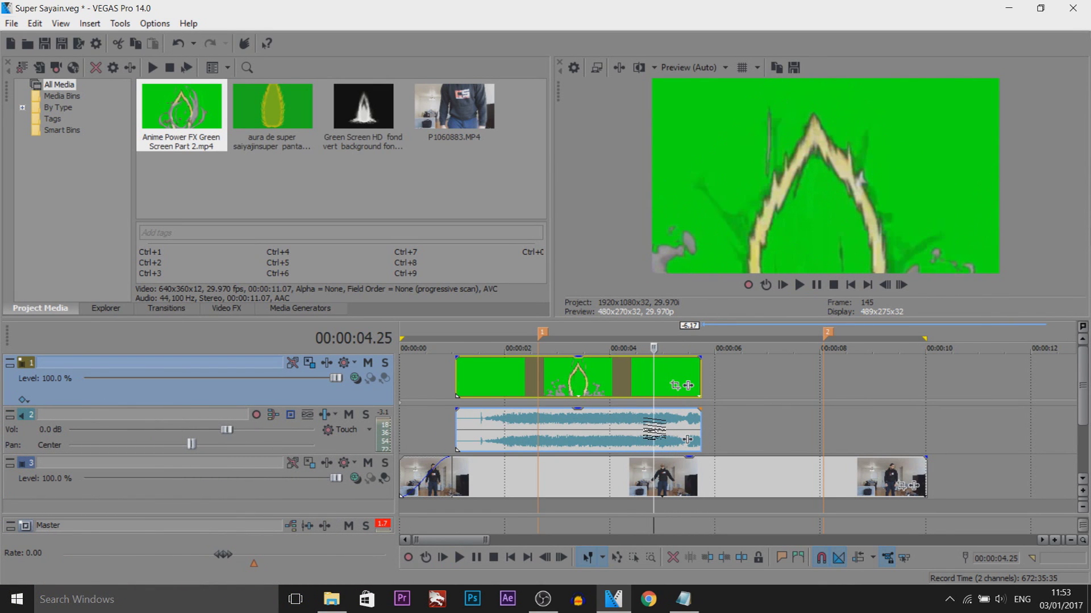
# - Place the playhead at 00:00:02.24 inside the aura clip and restore the Default Layout of the windows
pyautogui.click(547, 393)
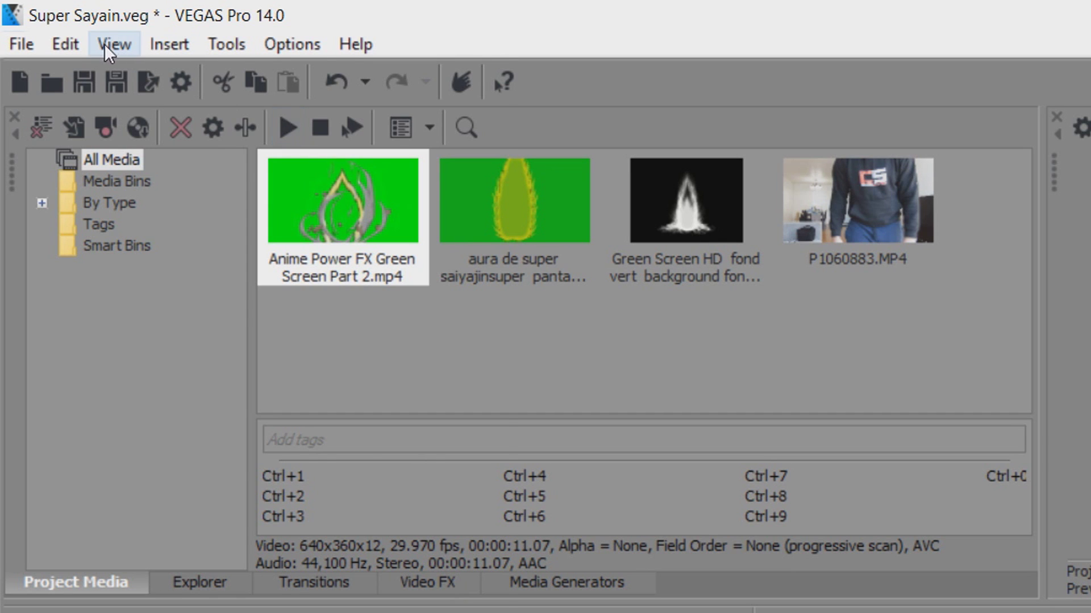
pyautogui.click(104, 43)
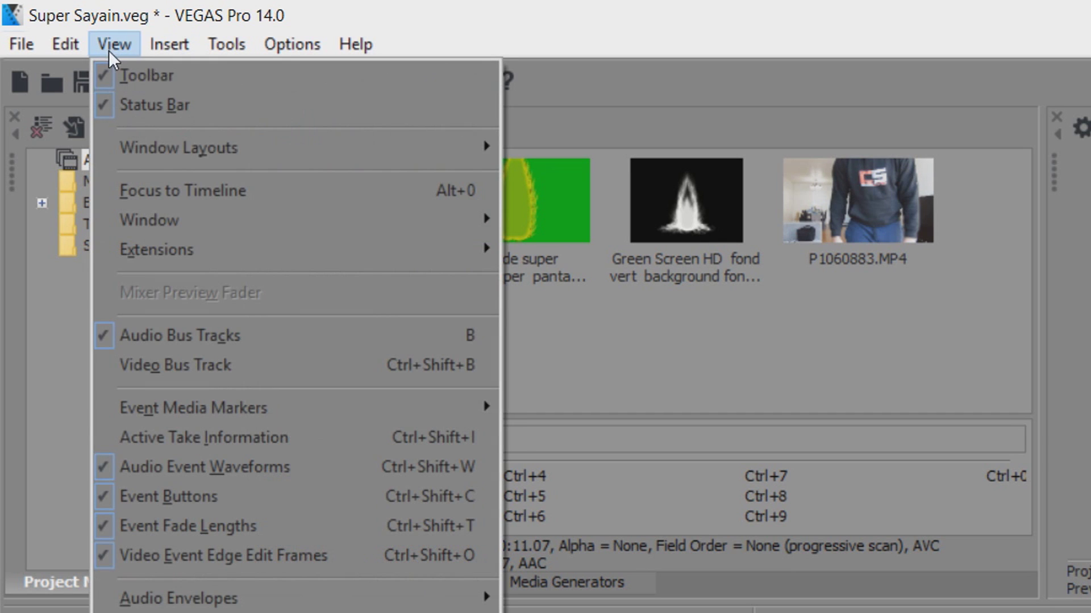
pyautogui.moveTo(189, 152)
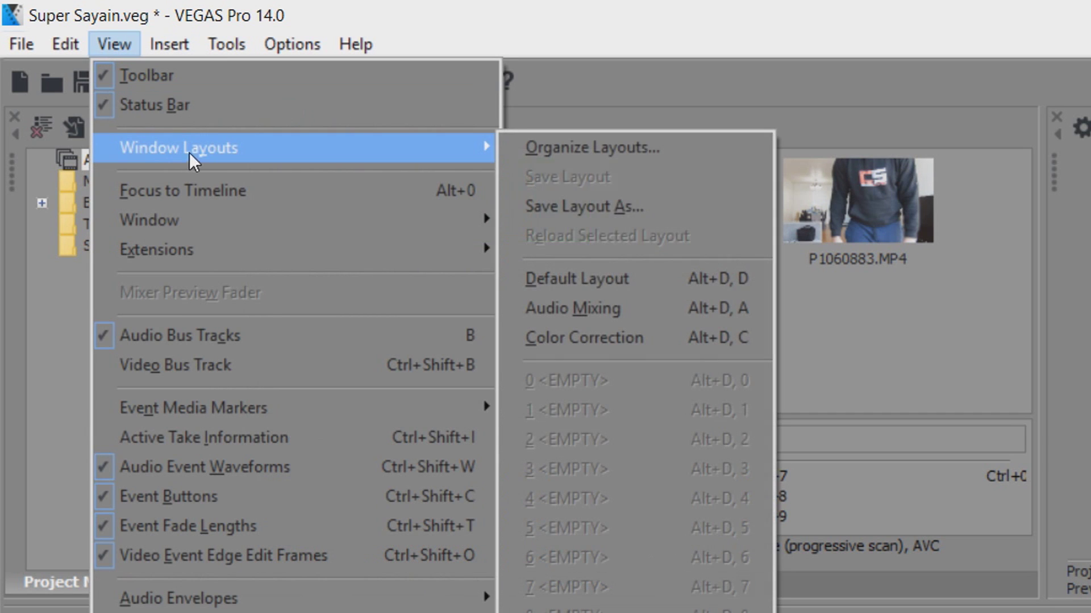
pyautogui.click(708, 270)
# - Apply the Default Chroma Keyer preset to the aura clip and sample its key colour from the green background
pyautogui.click(422, 585)
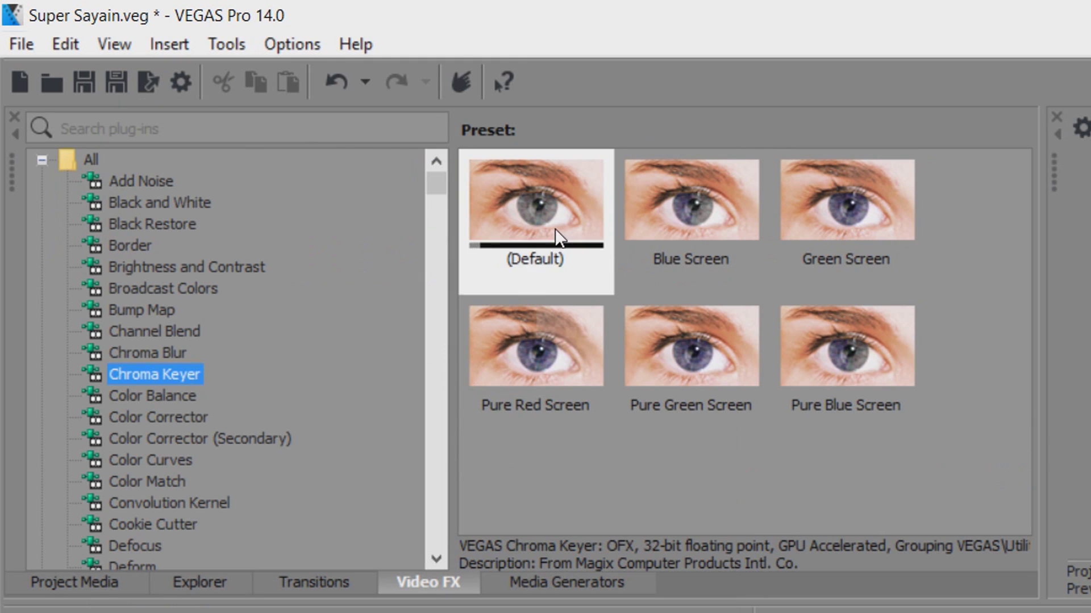
pyautogui.moveTo(556, 233); pyautogui.dragTo(932, 612)
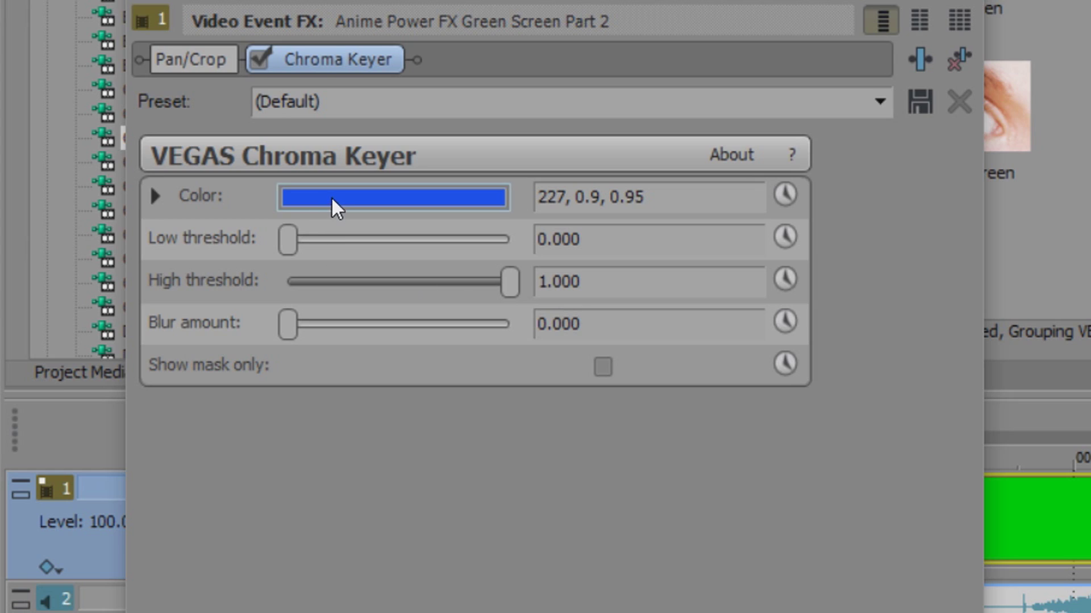
pyautogui.click(332, 197)
pyautogui.click(364, 233)
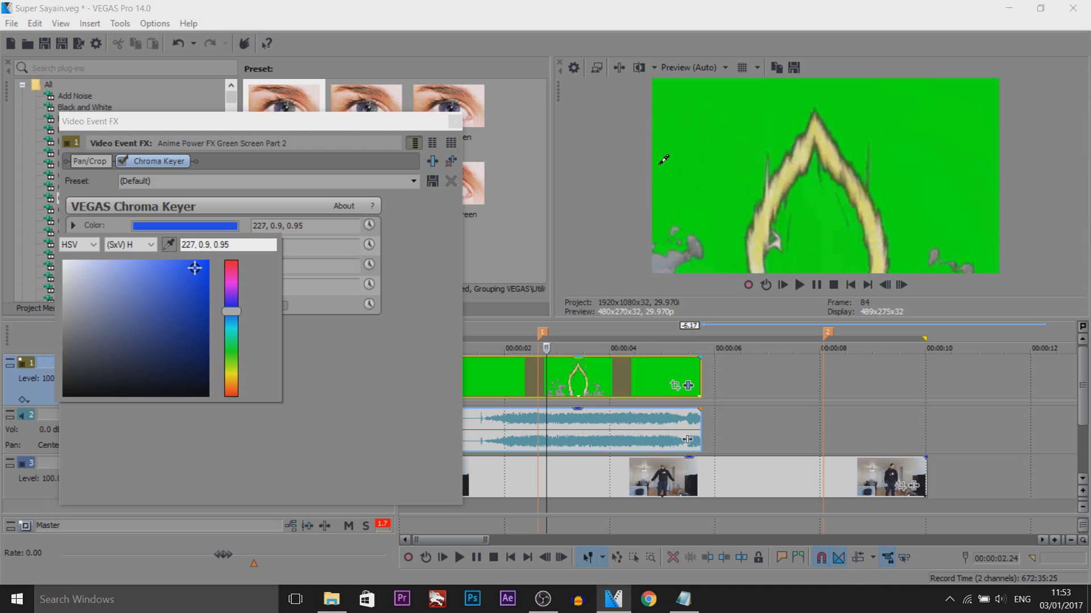
pyautogui.click(713, 138)
pyautogui.click(328, 406)
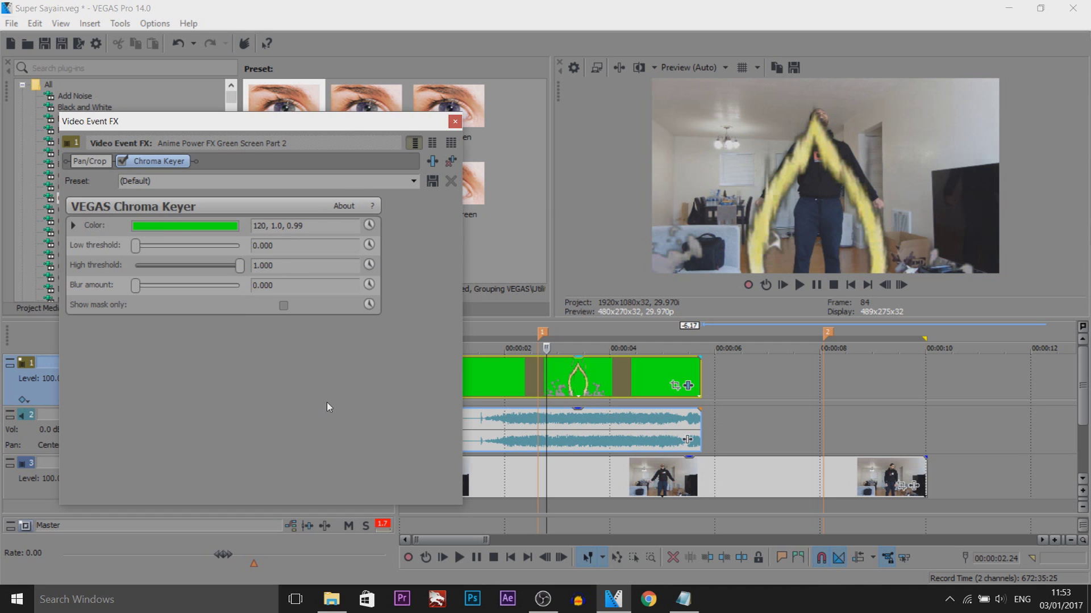
pyautogui.click(455, 122)
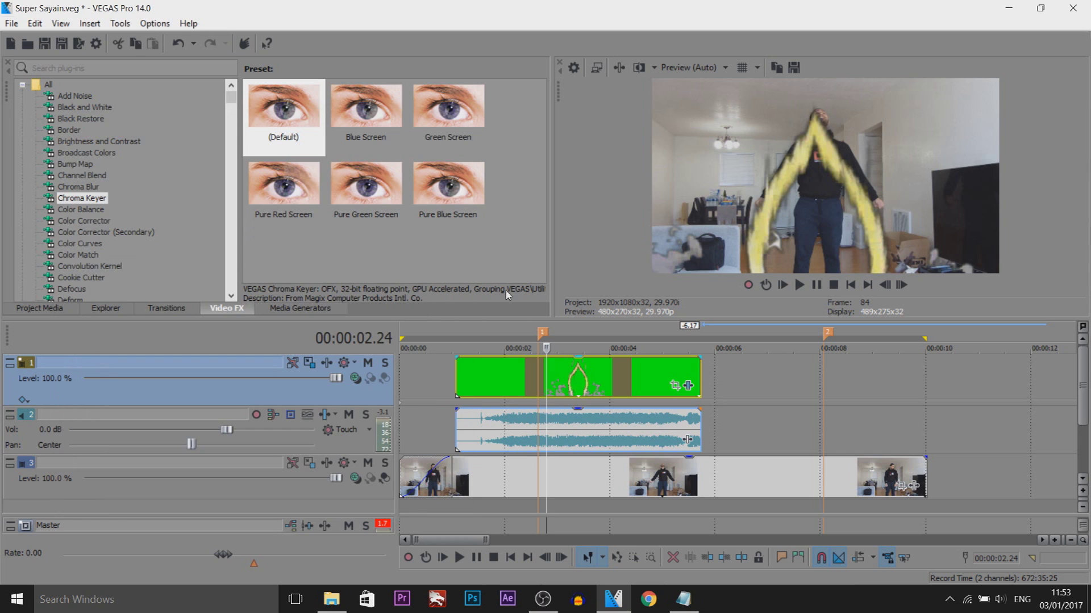
# - Find the moment when the aura has fully appeared and split the clip there, at about 00:00:02.06
pyautogui.click(475, 382)
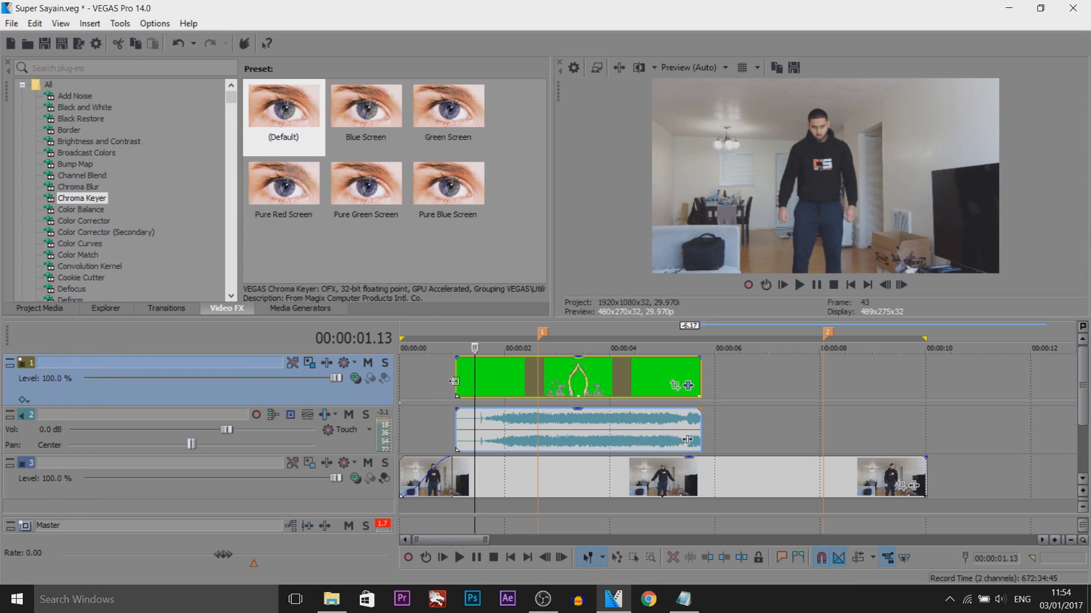
pyautogui.click(510, 382)
pyautogui.click(504, 382)
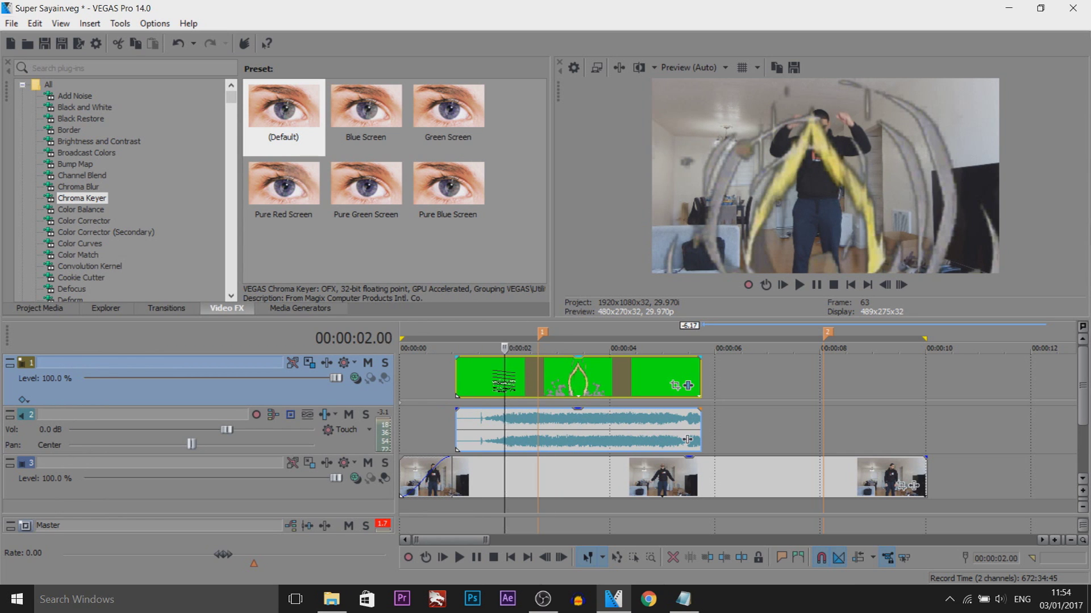
pyautogui.click(484, 382)
pyautogui.click(480, 382)
pyautogui.click(482, 381)
pyautogui.click(484, 382)
pyautogui.click(486, 381)
pyautogui.click(489, 382)
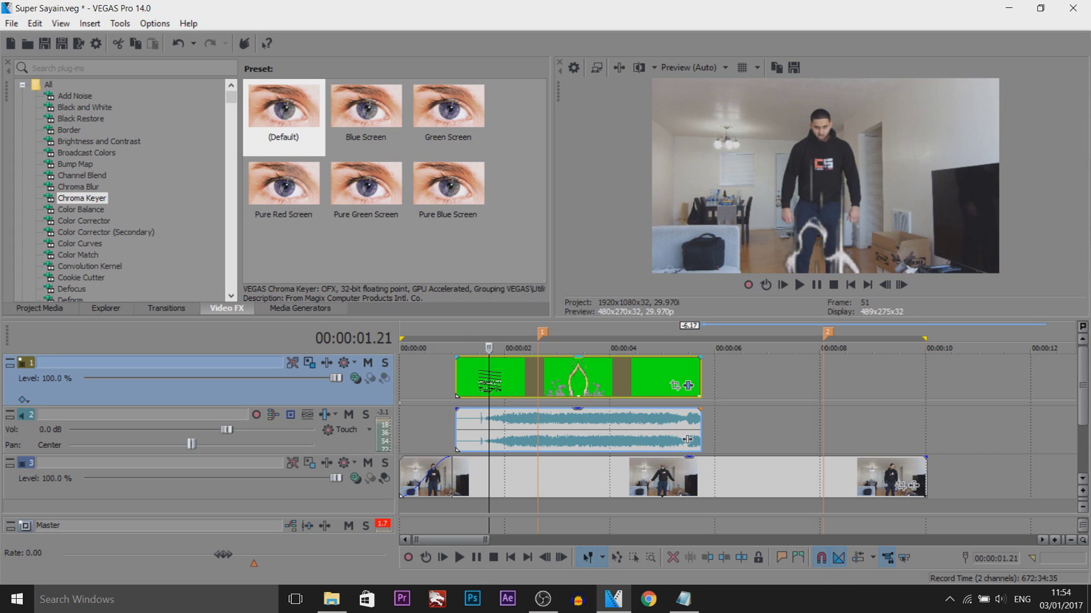
pyautogui.moveTo(489, 383); pyautogui.dragTo(509, 385)
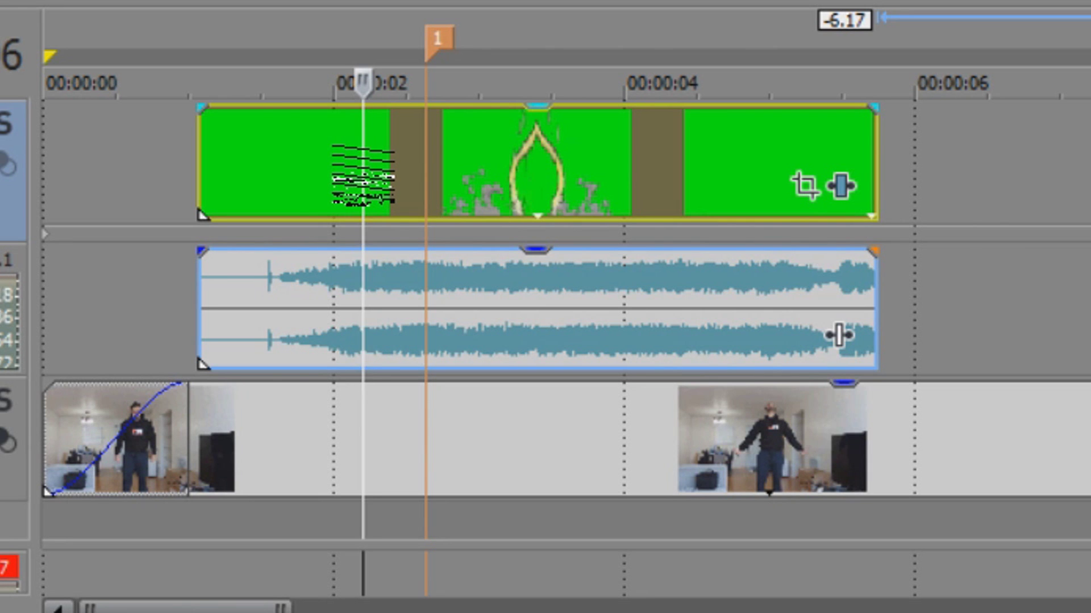
pyautogui.press('s')
# - Move the second part of the split aura clip so it starts at marker 1, and snap the first part against it
pyautogui.moveTo(433, 193)
pyautogui.mouseDown()
pyautogui.moveTo(488, 188)
pyautogui.moveTo(506, 169)
pyautogui.mouseUp()
pyautogui.click(426, 165)
pyautogui.scroll(3, 426, 166)
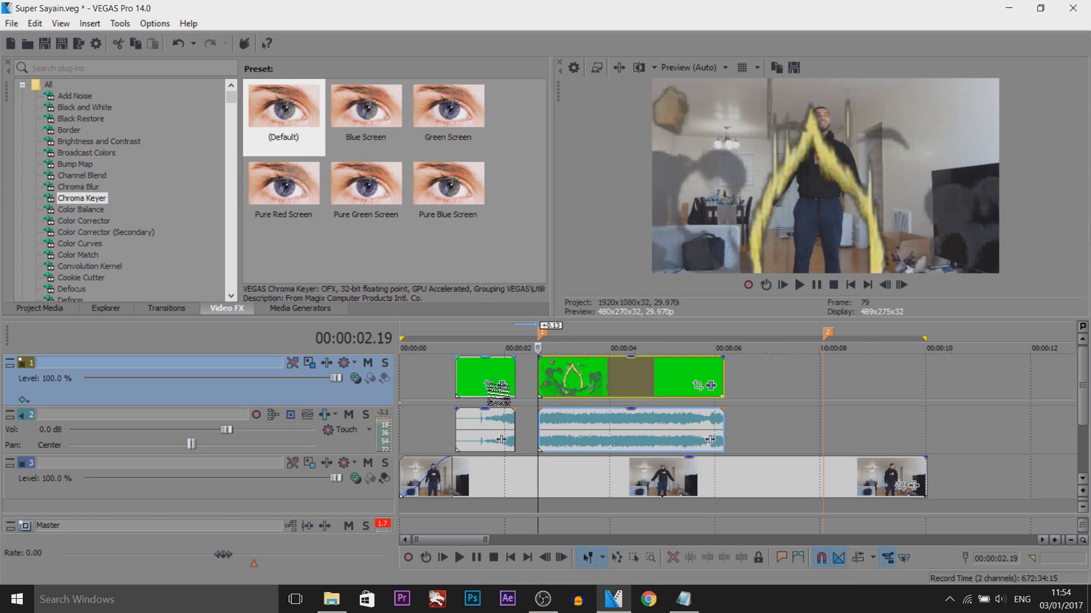
pyautogui.click(480, 370)
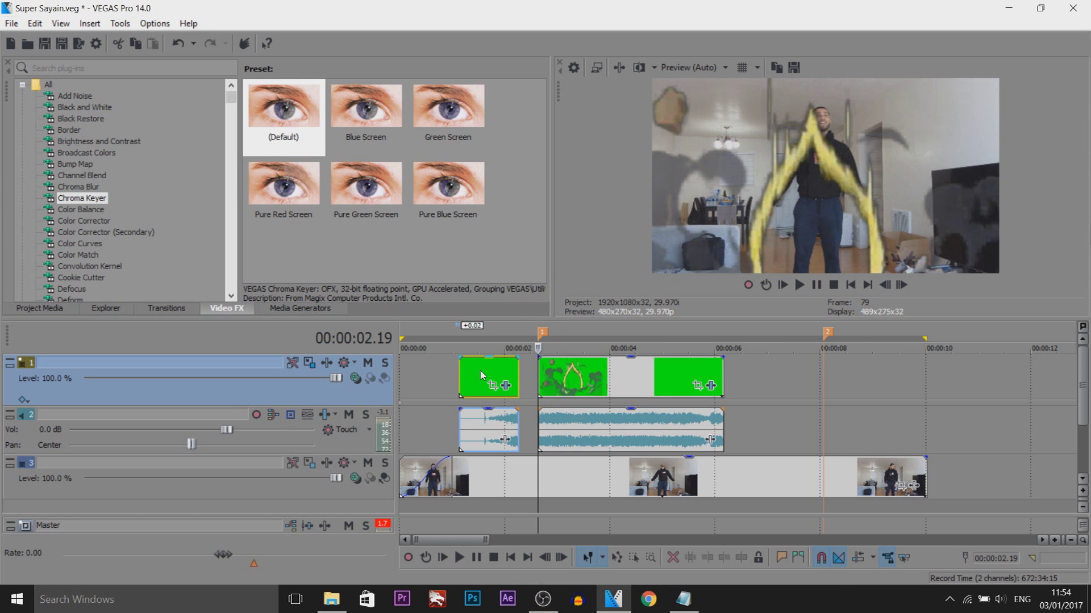
pyautogui.moveTo(480, 371); pyautogui.dragTo(500, 382)
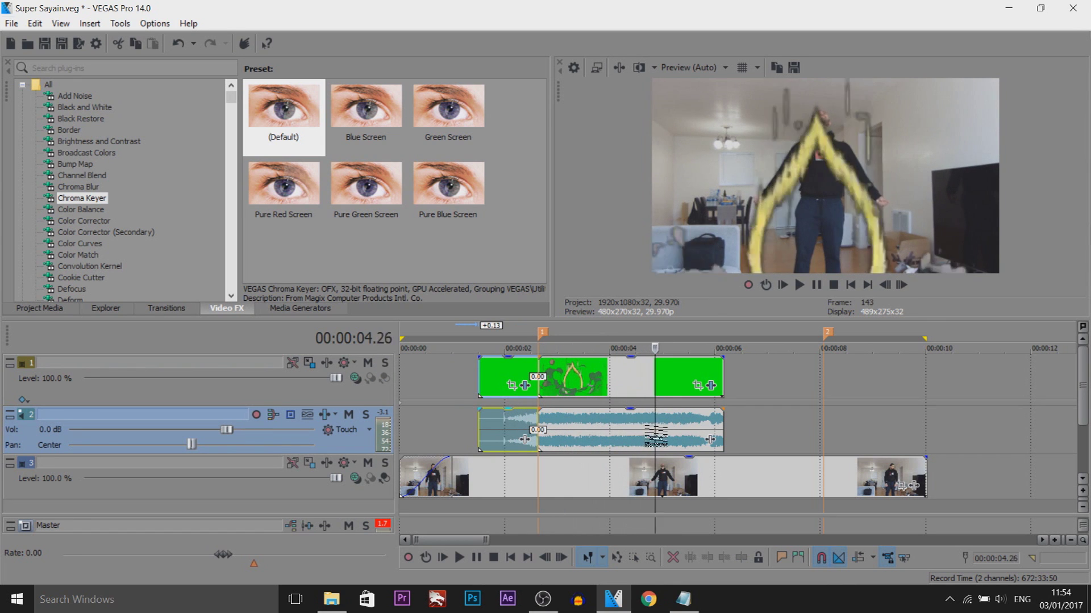
# - Delete the aura effect's audio track, track 2
pyautogui.moveTo(689, 437); pyautogui.dragTo(666, 439)
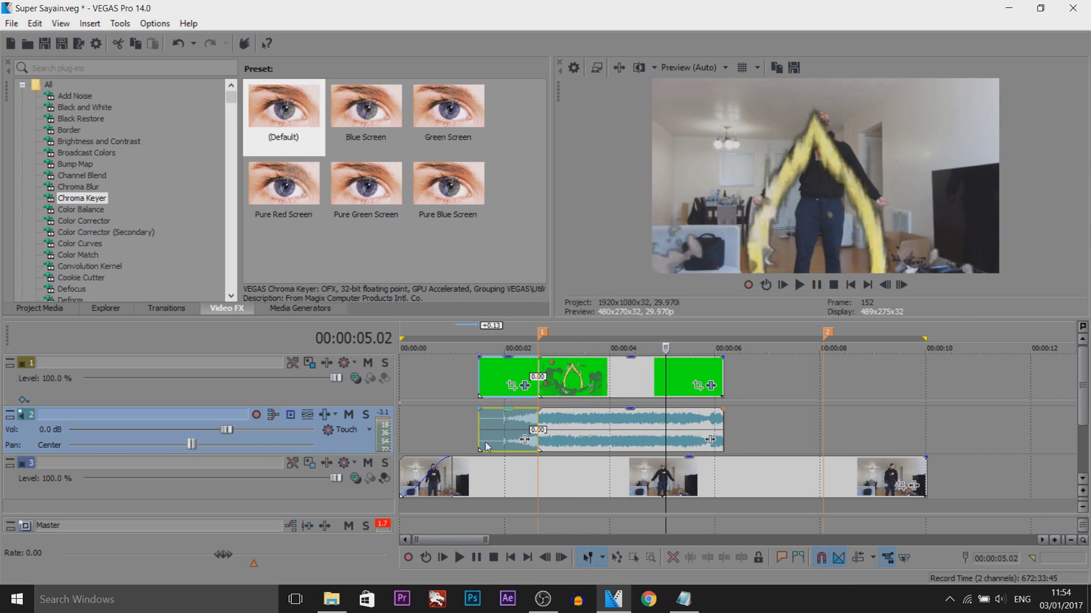
pyautogui.rightClick(363, 446)
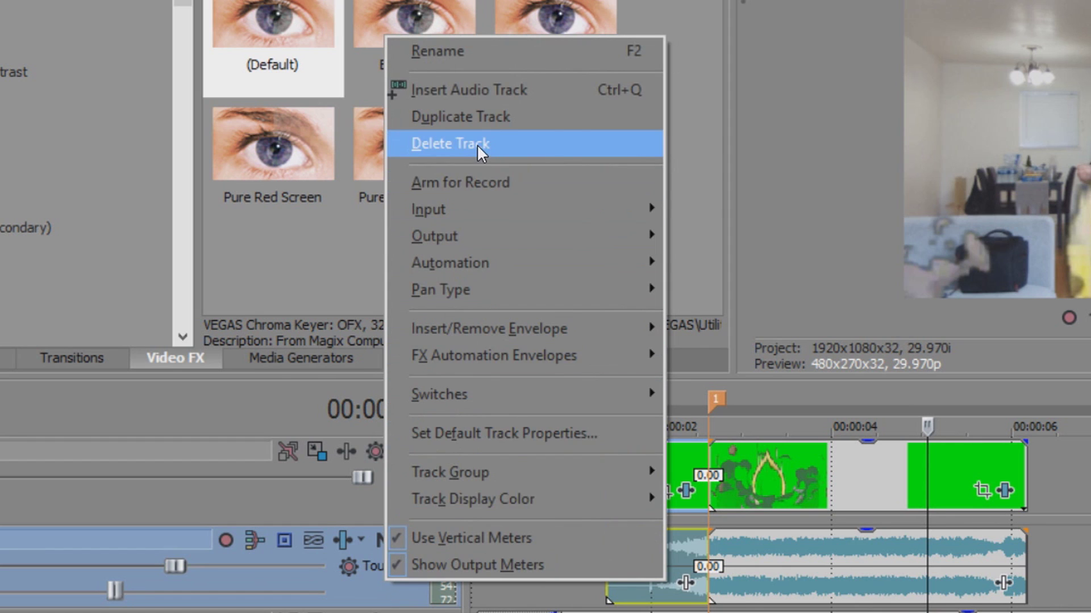
pyautogui.click(476, 144)
# - Cut the second aura clip at 00:00:05.06, before the burst, and time-stretch the remaining part to marker 2
pyautogui.click(556, 386)
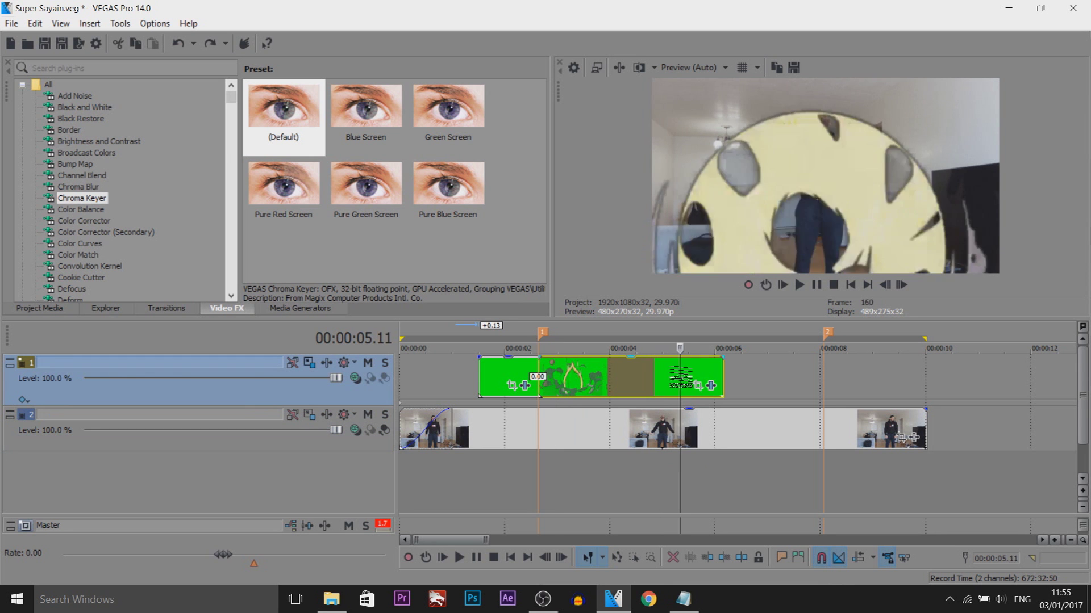
pyautogui.press('Left')
pyautogui.press('Left')
pyautogui.press('Left')
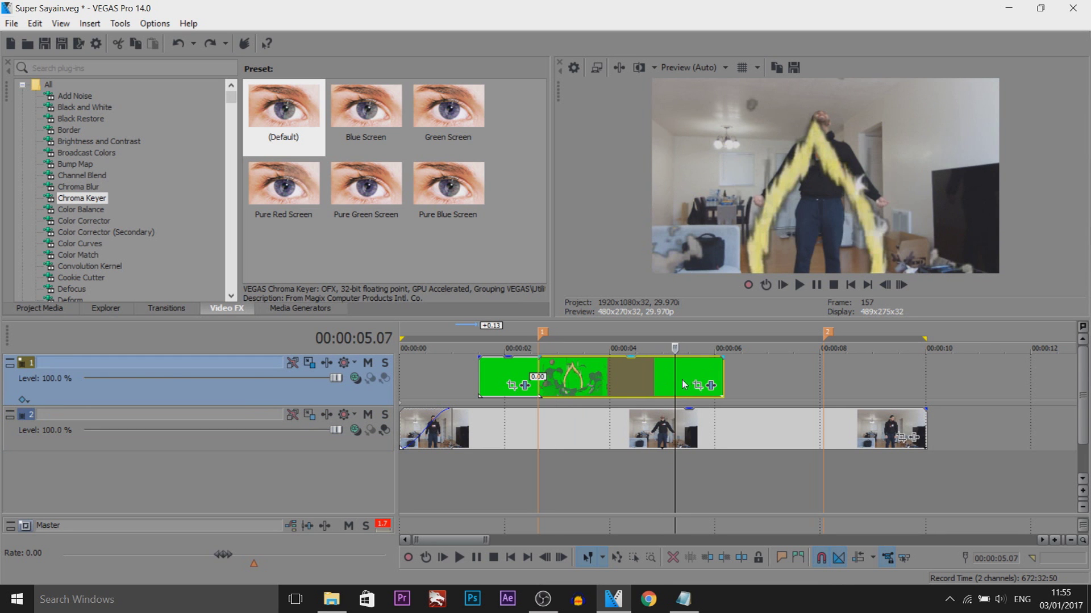
pyautogui.press('Right')
pyautogui.press('Right')
pyautogui.press('Right')
pyautogui.press('Right')
pyautogui.press('Left')
pyautogui.press('Left')
pyautogui.press('Left')
pyautogui.press('Left')
pyautogui.press('Left')
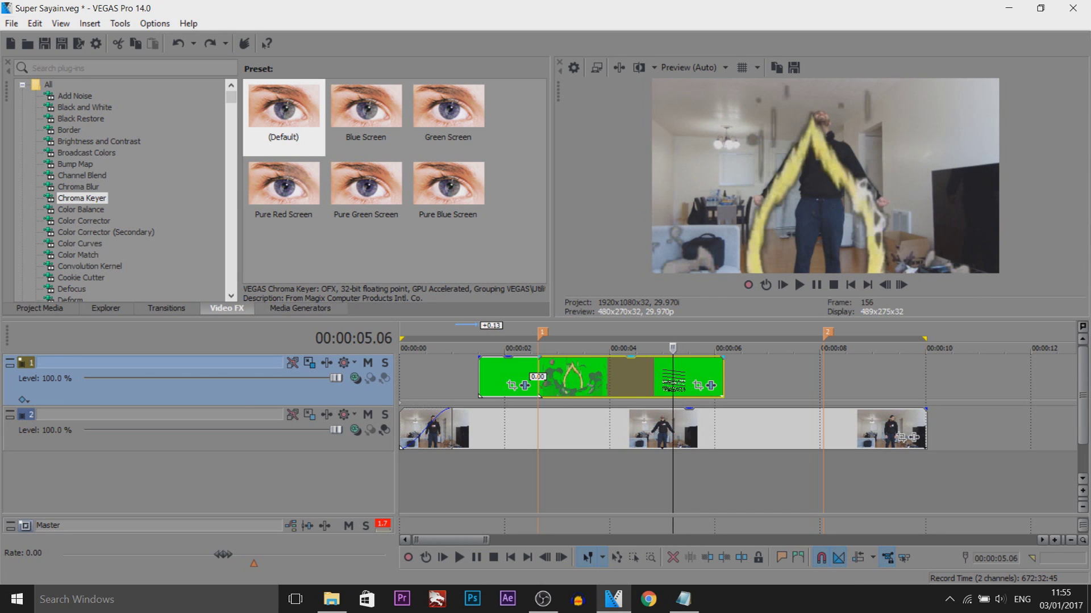
pyautogui.moveTo(722, 381); pyautogui.dragTo(822, 383)
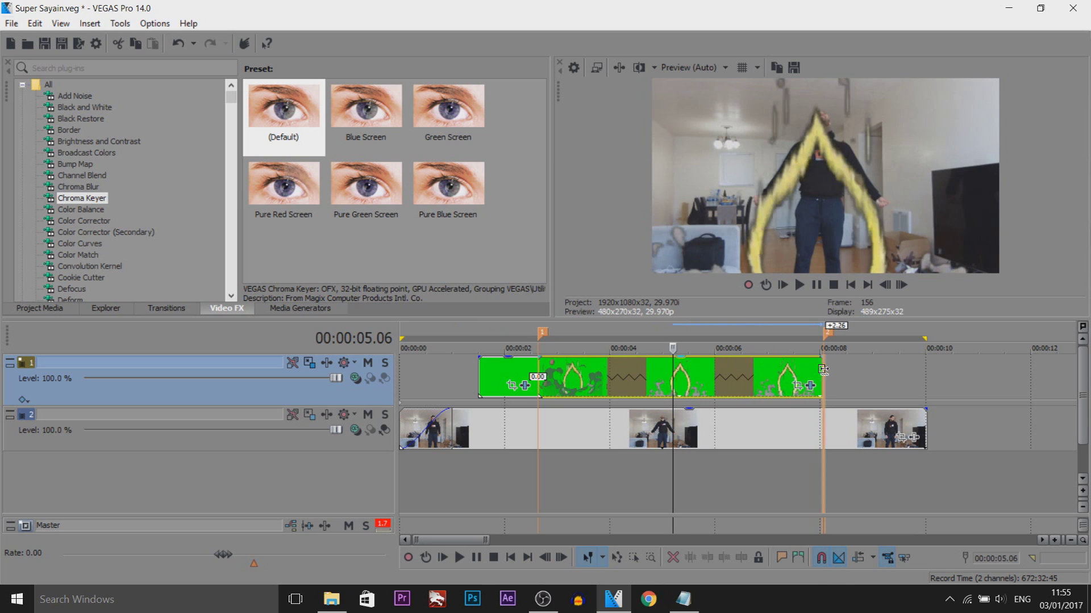
# - In track 1's Track Motion, move the frame up to about X -7.40, Y 113.80 so the aura surrounds the man
pyautogui.click(827, 454)
pyautogui.moveTo(823, 441); pyautogui.dragTo(538, 430)
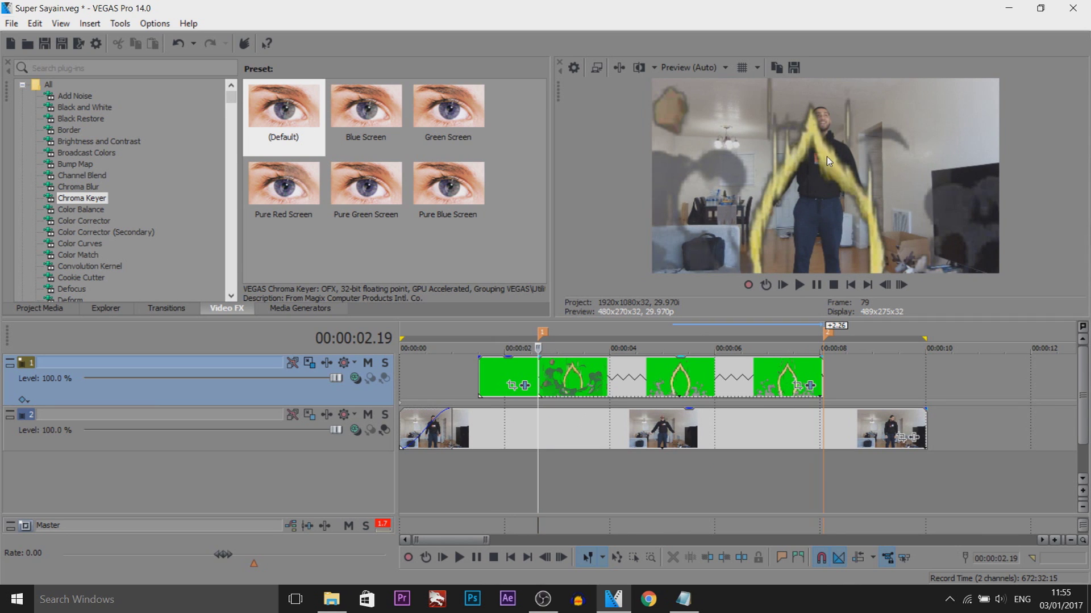
pyautogui.click(538, 375)
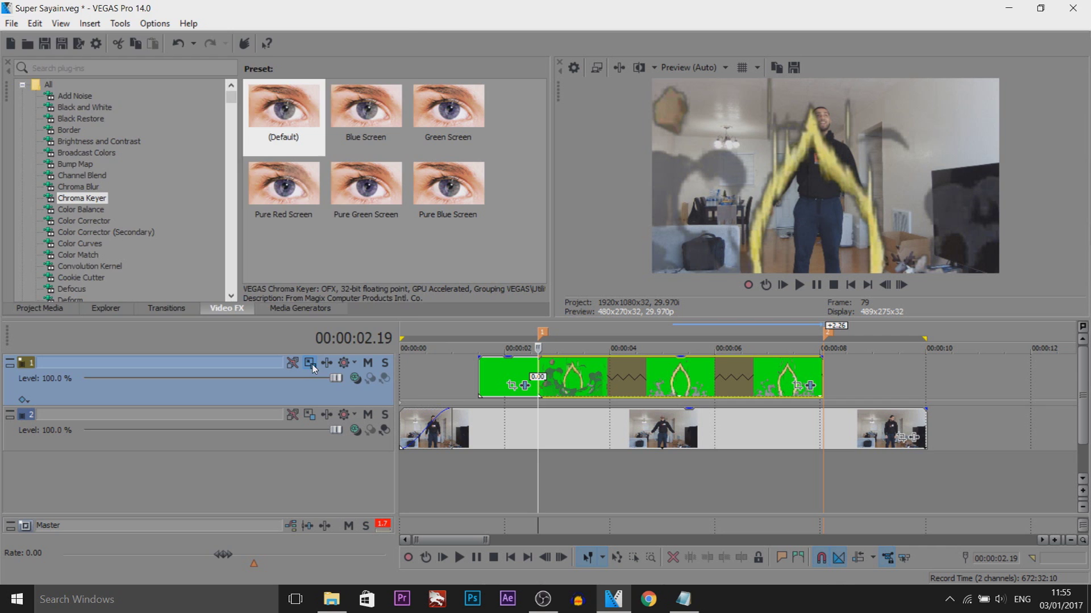
pyautogui.click(564, 309)
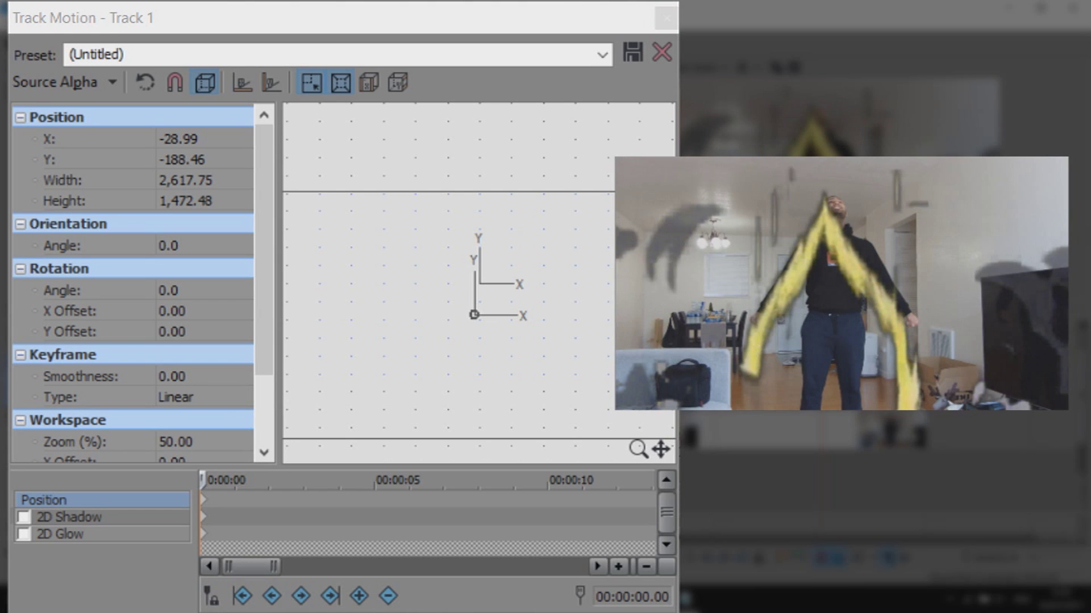
pyautogui.scroll(-5, 544, 310)
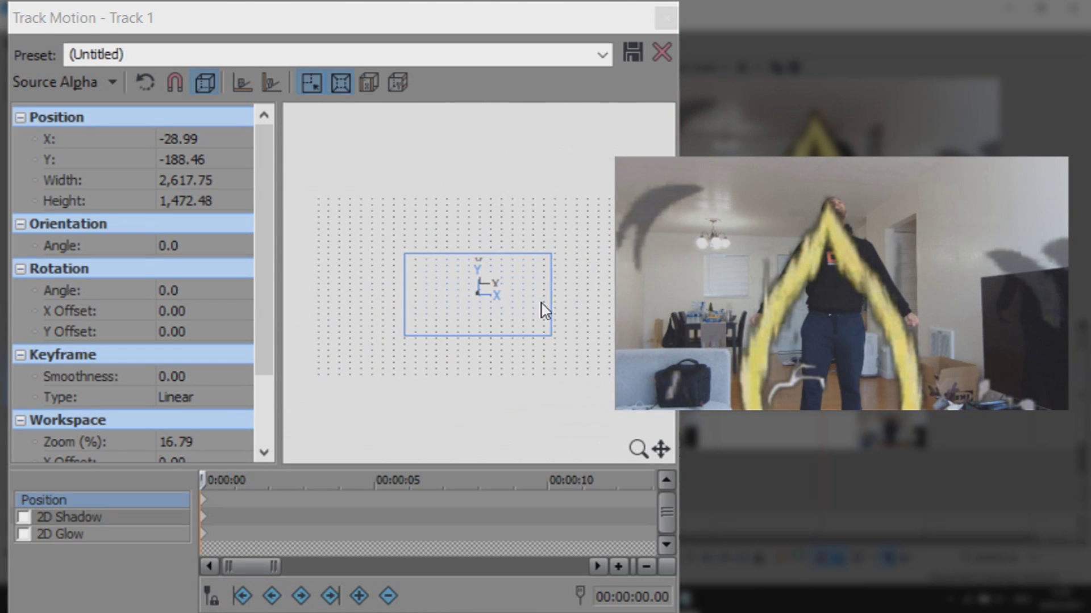
pyautogui.click(531, 299)
pyautogui.moveTo(529, 289)
pyautogui.mouseDown()
pyautogui.moveTo(532, 272)
pyautogui.moveTo(532, 283)
pyautogui.mouseUp()
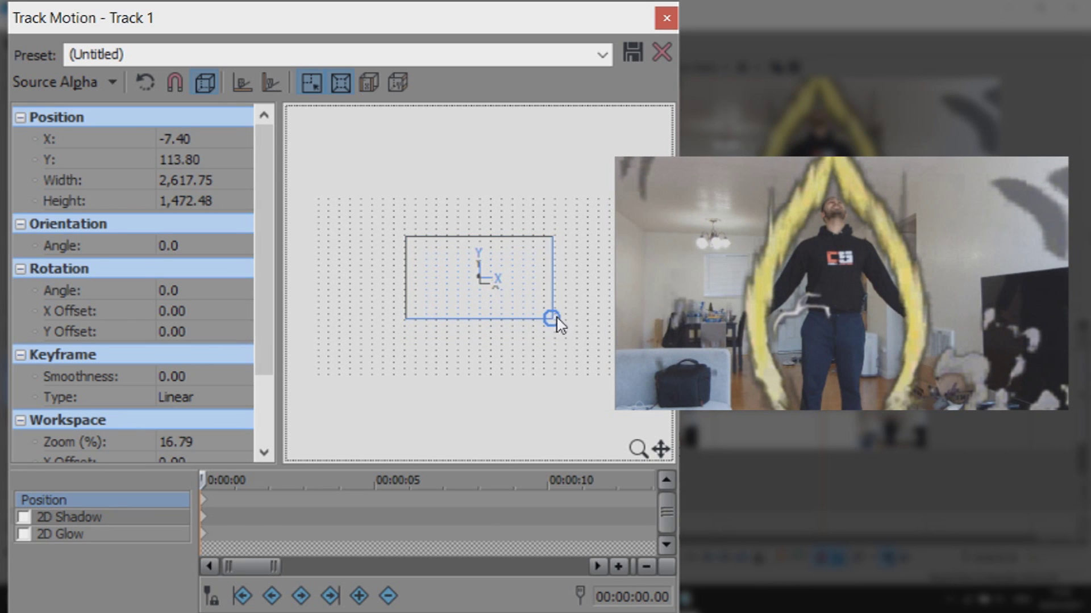
# - Enlarge track 1's motion frame to about 2,927.89 by 1,646.94 and restore its position to X -7.40, Y 113.80
pyautogui.moveTo(558, 325); pyautogui.dragTo(539, 317)
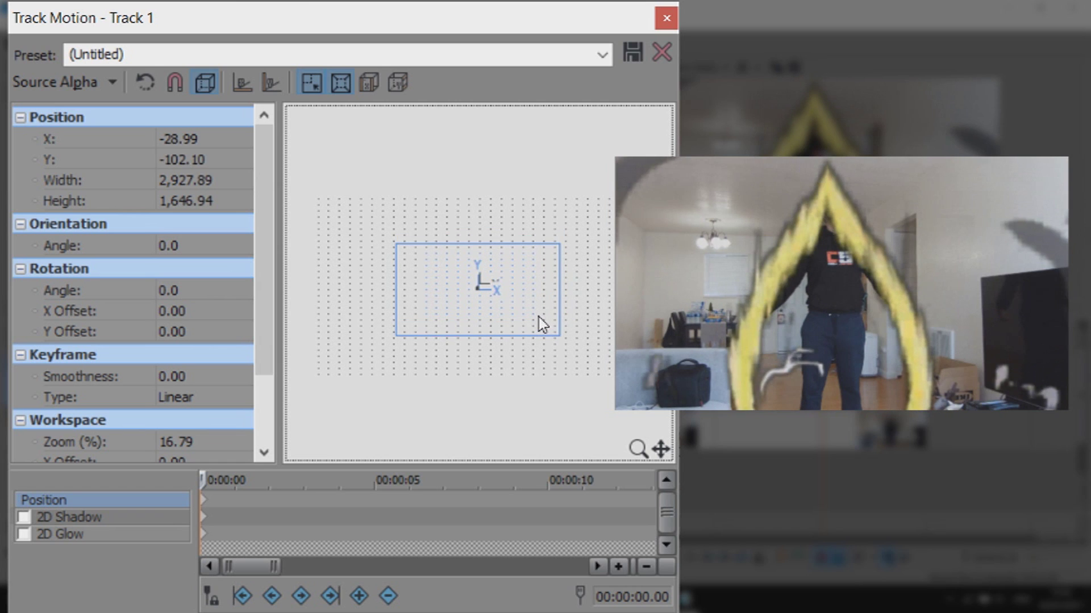
pyautogui.hotkey('ctrl', 'z')
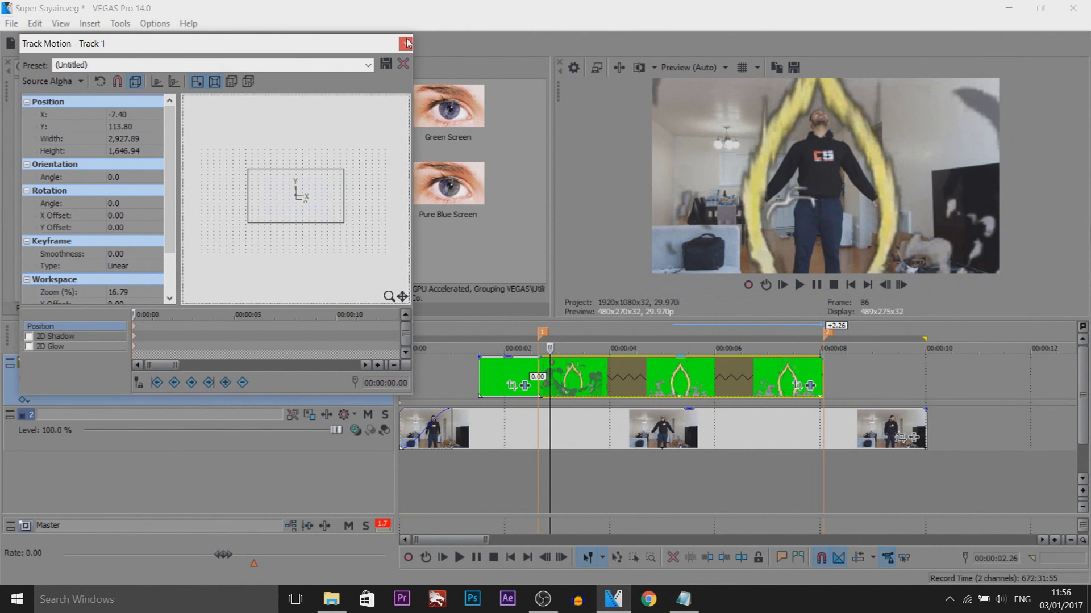
pyautogui.click(406, 43)
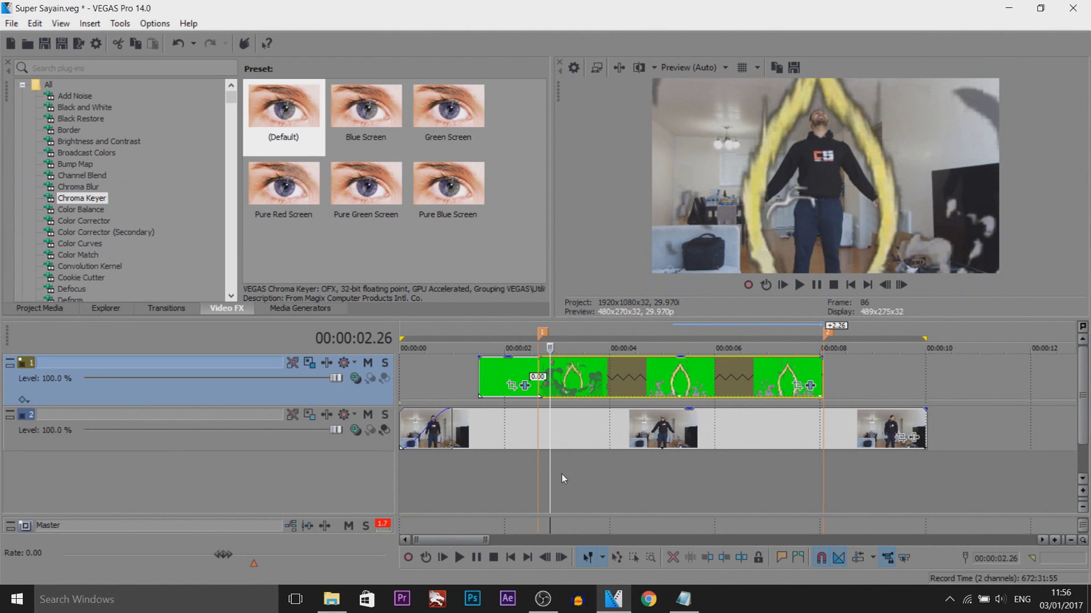
# - Play the project from the start to review how the keyed aura surrounds the man
pyautogui.hotkey('ctrl', 'Home')
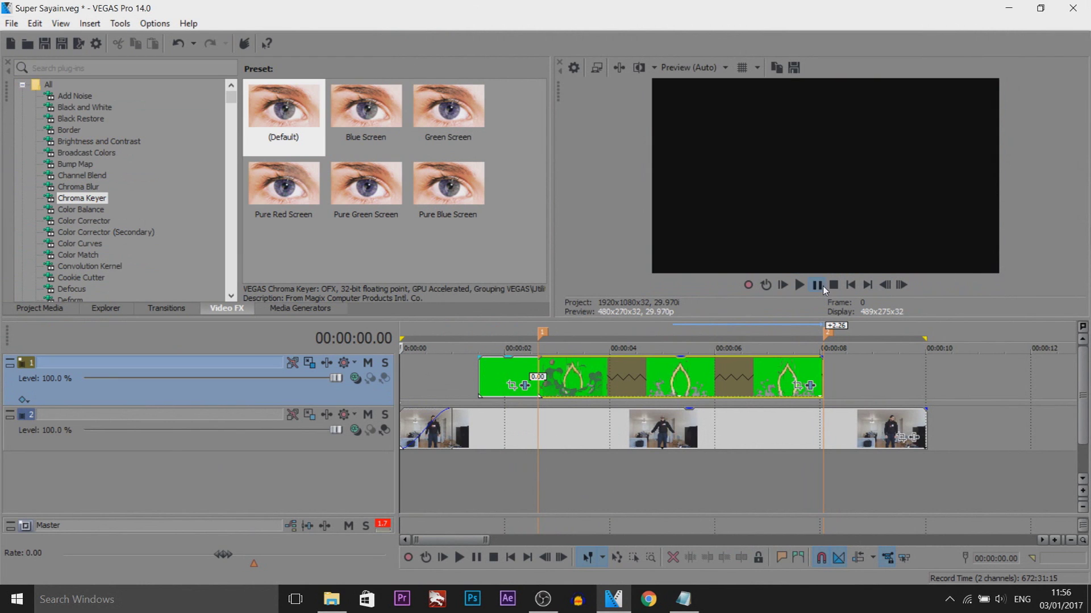
pyautogui.press('space')
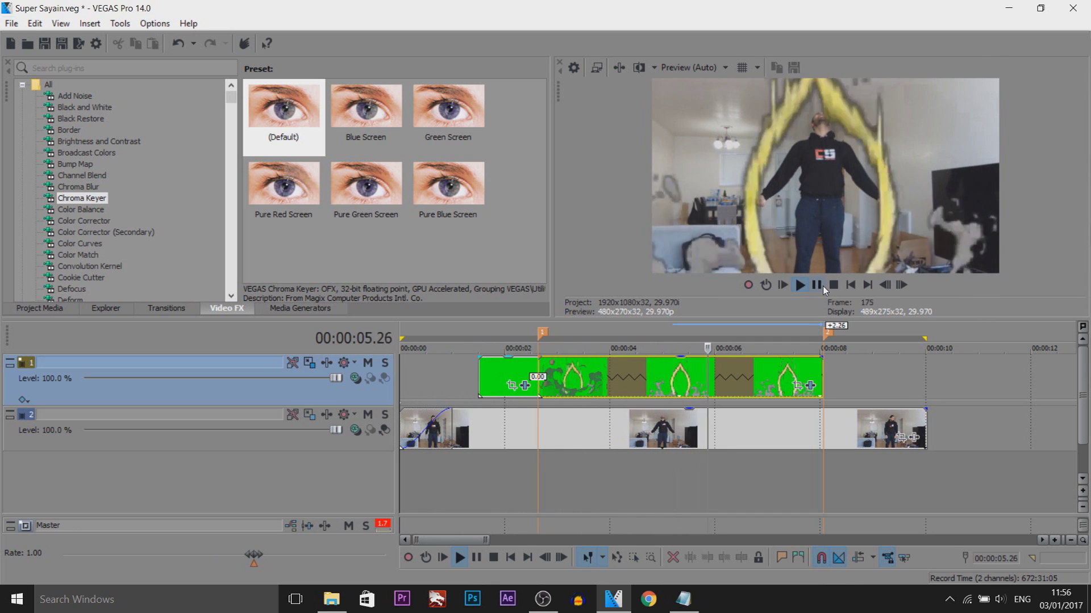
pyautogui.click(818, 286)
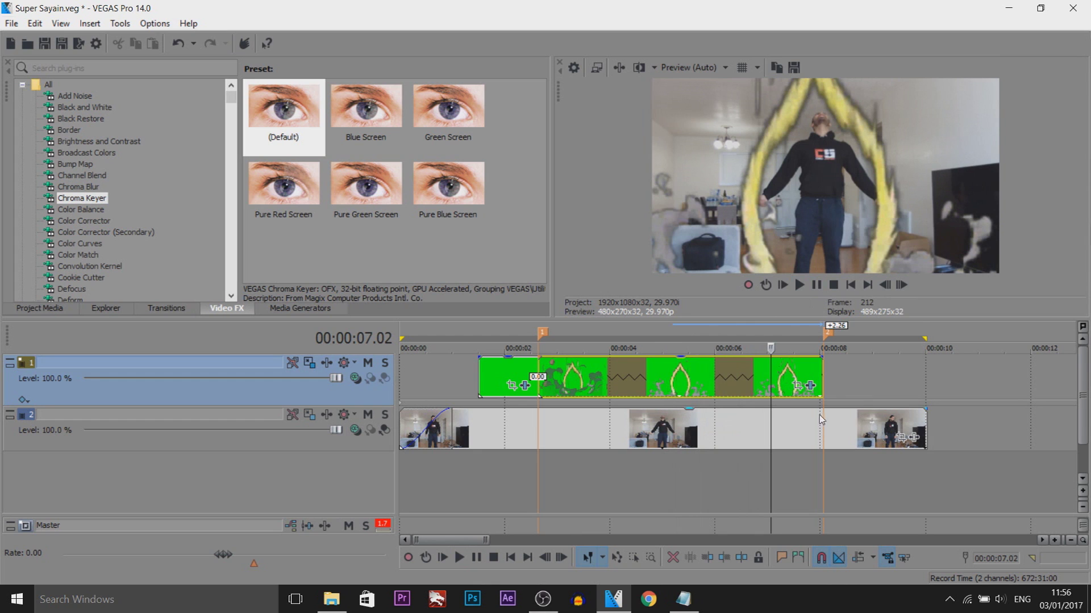
pyautogui.click(817, 285)
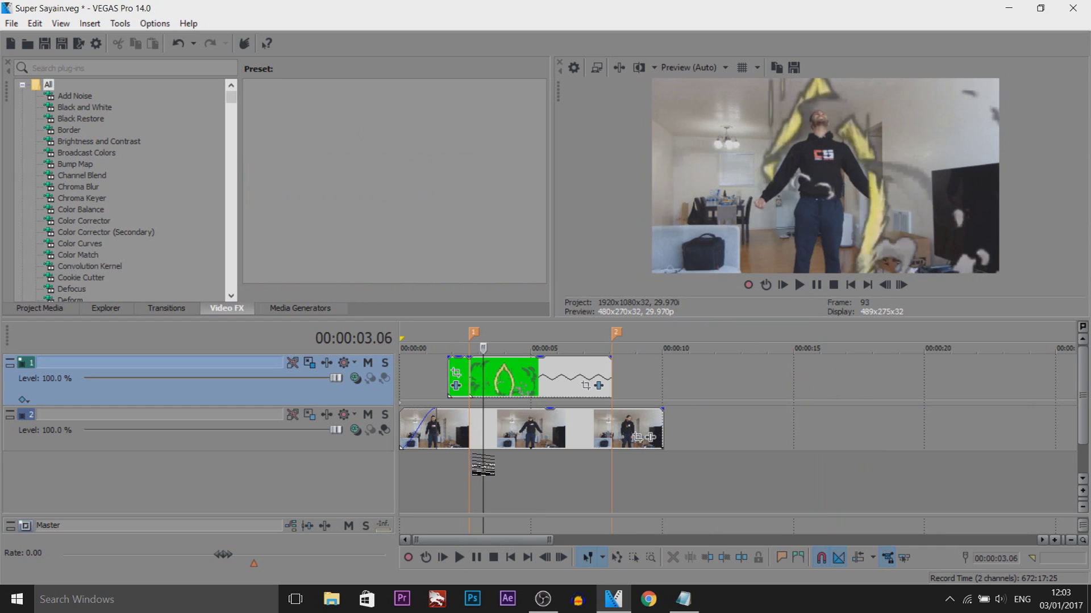
# - Apply the Color Balance effect's (Default) preset to the aura clip on track 1
pyautogui.moveTo(490, 465); pyautogui.dragTo(493, 467)
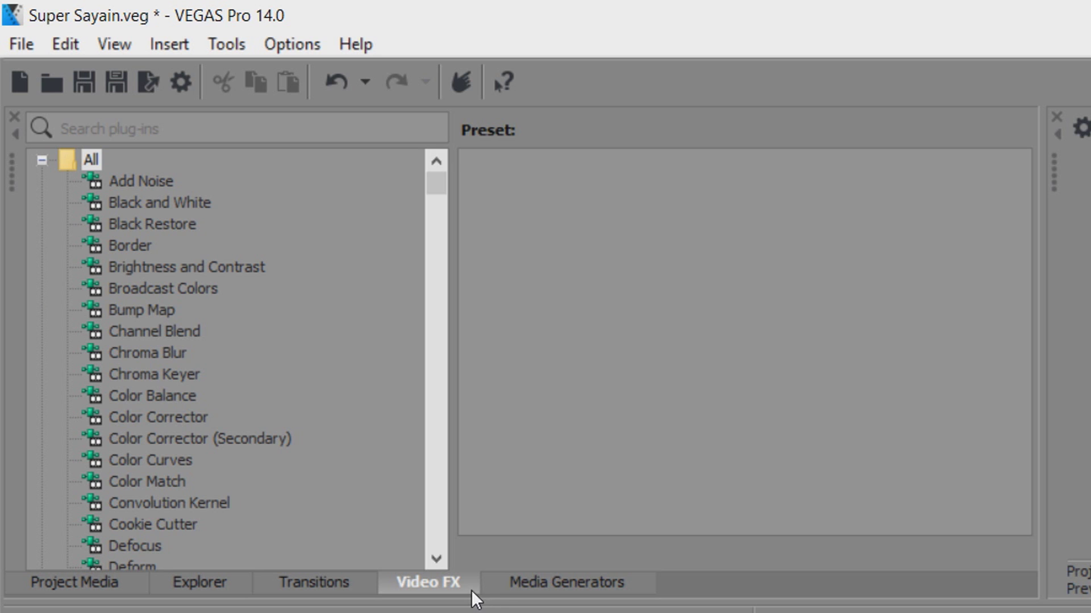
pyautogui.click(178, 394)
pyautogui.moveTo(536, 216); pyautogui.dragTo(664, 297)
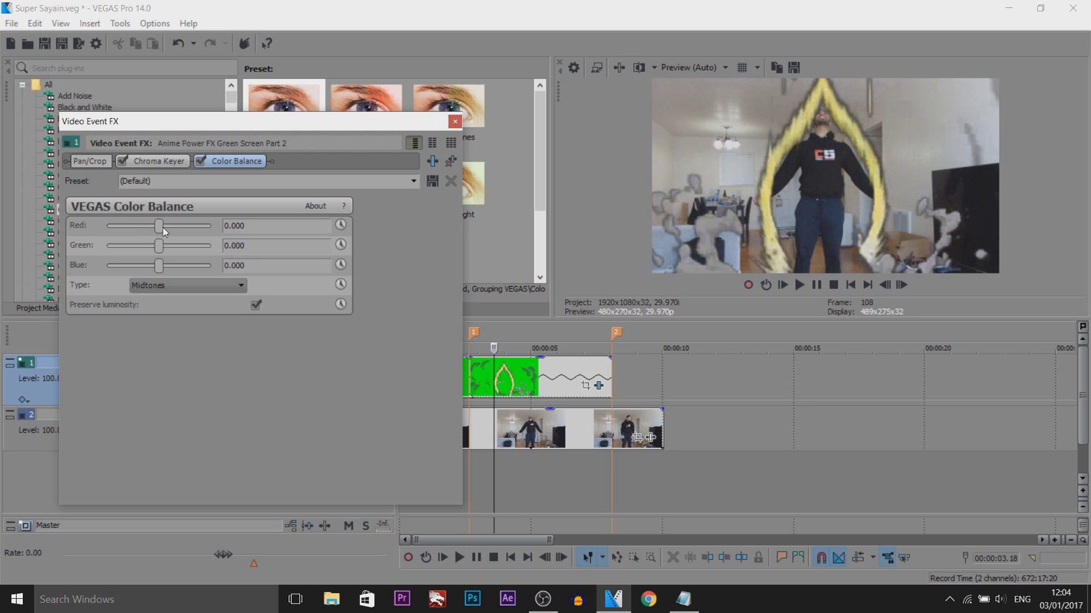
# - Recolor the aura in Color Balance by setting green to -0.500 and blue to 0.500, and trying red at 0.500
pyautogui.moveTo(161, 228); pyautogui.dragTo(117, 248)
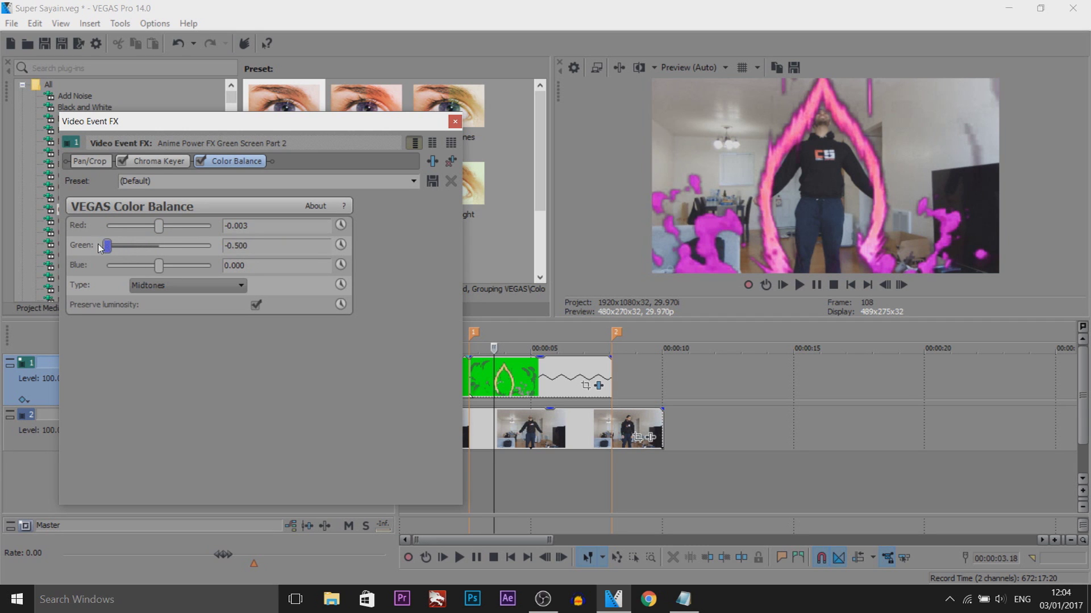
pyautogui.moveTo(100, 247); pyautogui.dragTo(290, 257)
pyautogui.moveTo(197, 256); pyautogui.dragTo(83, 247)
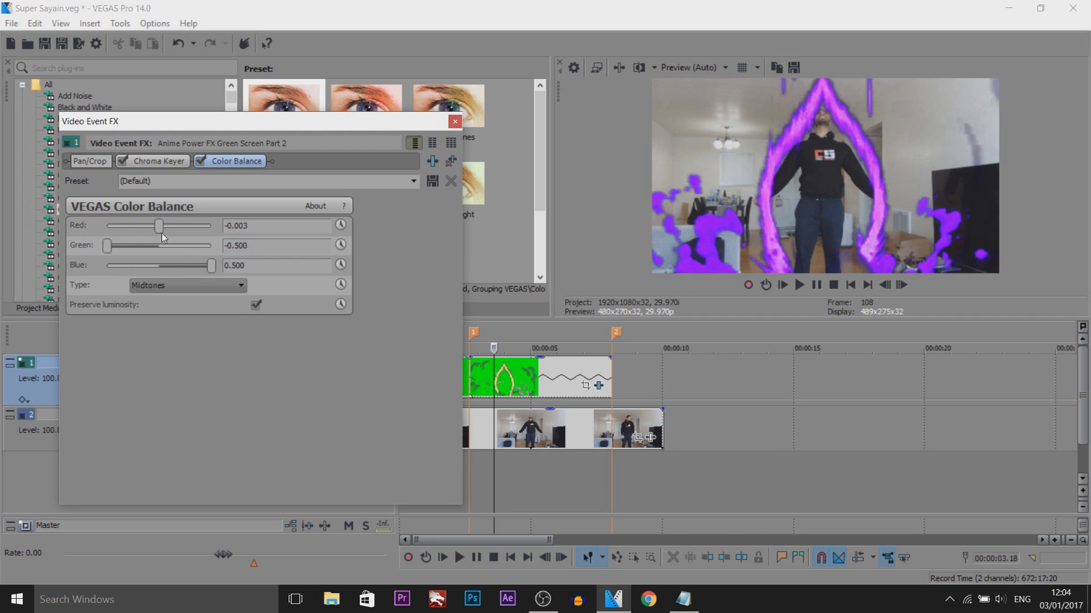
pyautogui.moveTo(161, 227); pyautogui.dragTo(259, 235)
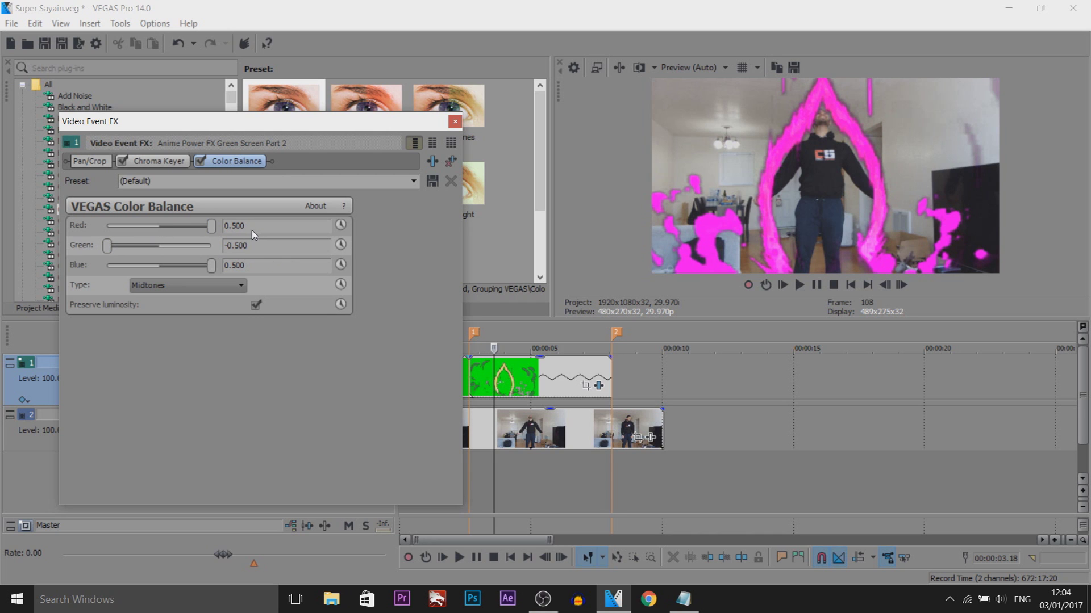
pyautogui.moveTo(208, 231); pyautogui.dragTo(161, 248)
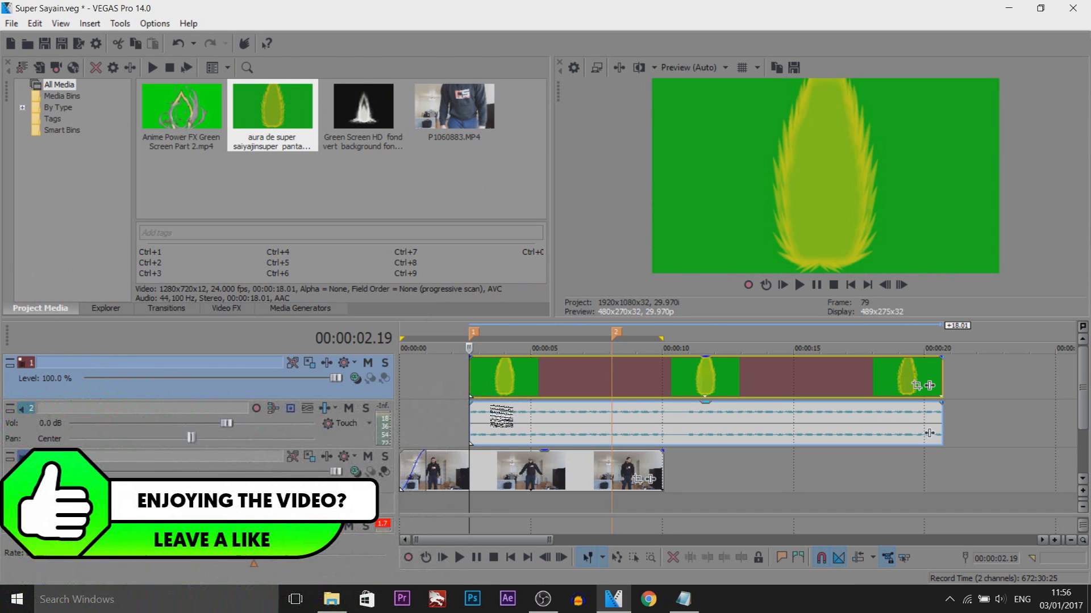
# - Preview the solid yellow aura clip up to 00:00:04.27 and delete its audio track, track 2
pyautogui.click(492, 378)
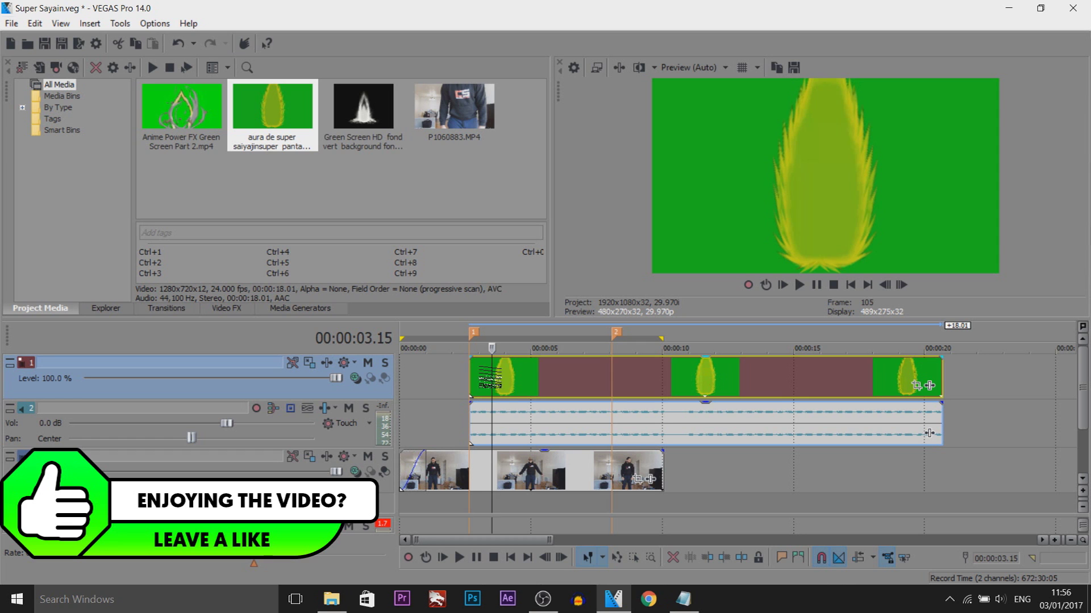
pyautogui.moveTo(492, 374); pyautogui.dragTo(529, 372)
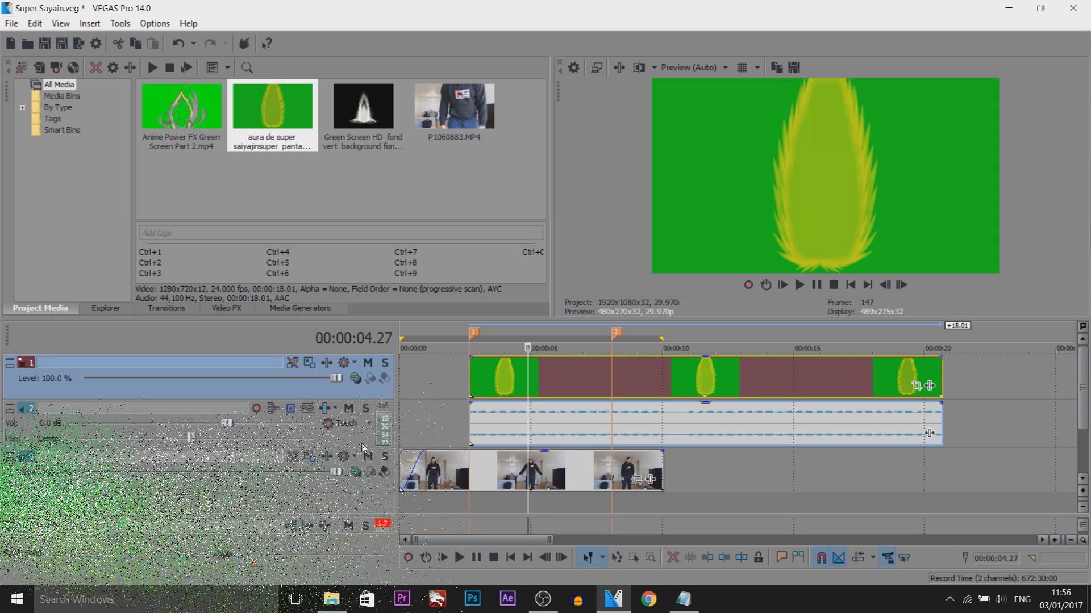
pyautogui.rightClick(362, 443)
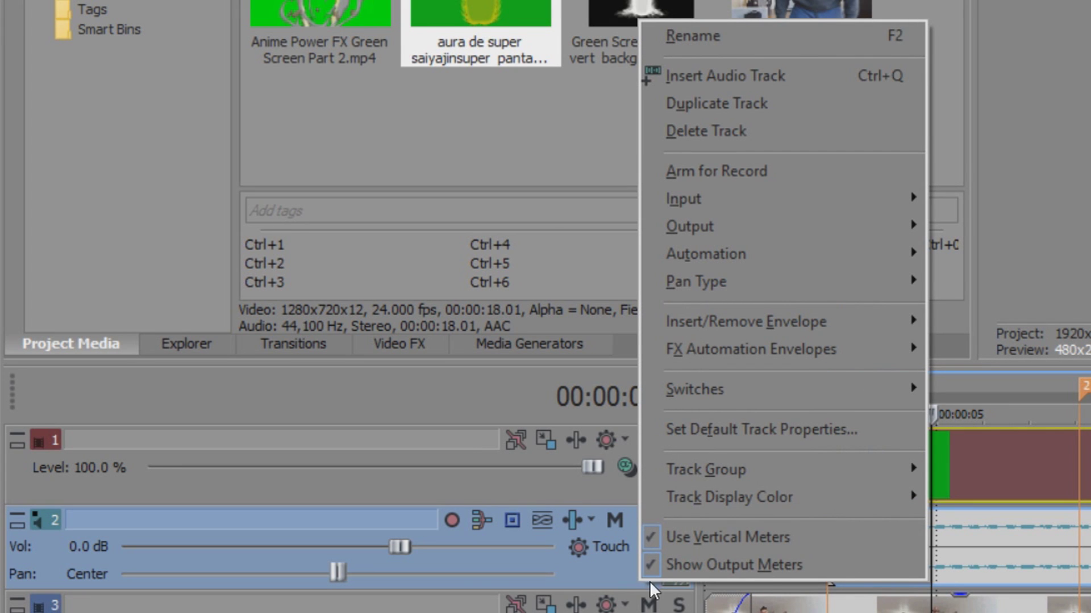
pyautogui.click(821, 134)
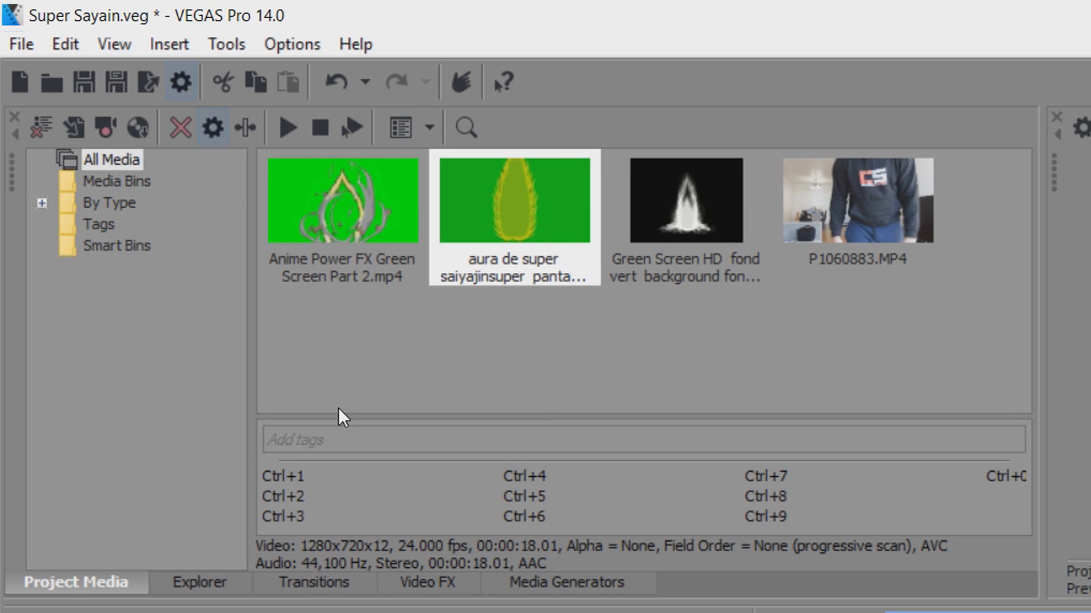
# - Restore the default window layout and apply the Chroma Keyer's (Default) preset to the yellow aura clip
pyautogui.click(116, 44)
pyautogui.moveTo(180, 146)
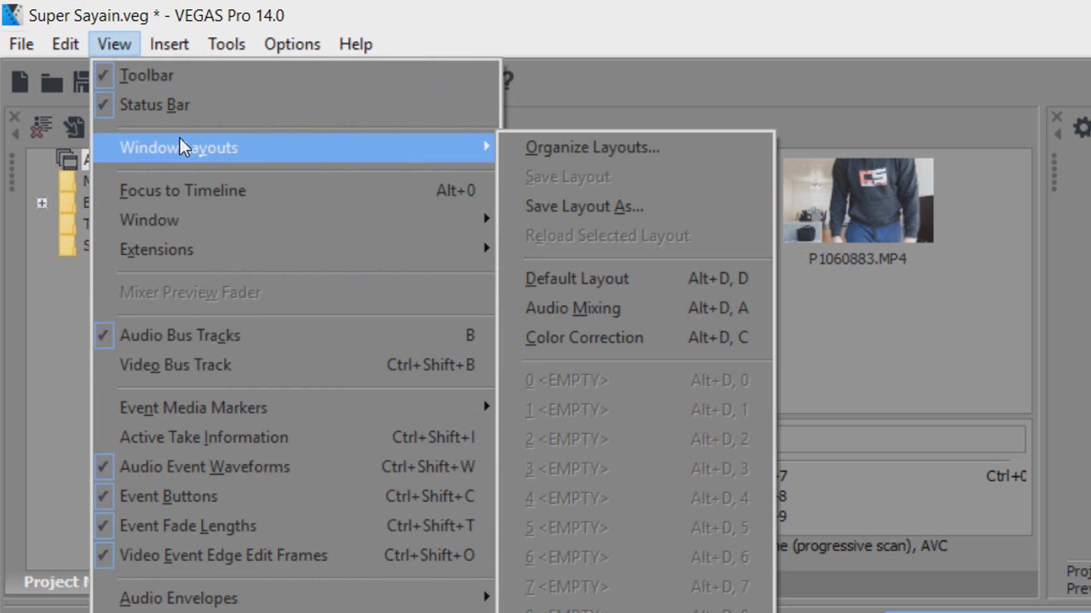
pyautogui.click(702, 279)
pyautogui.click(435, 580)
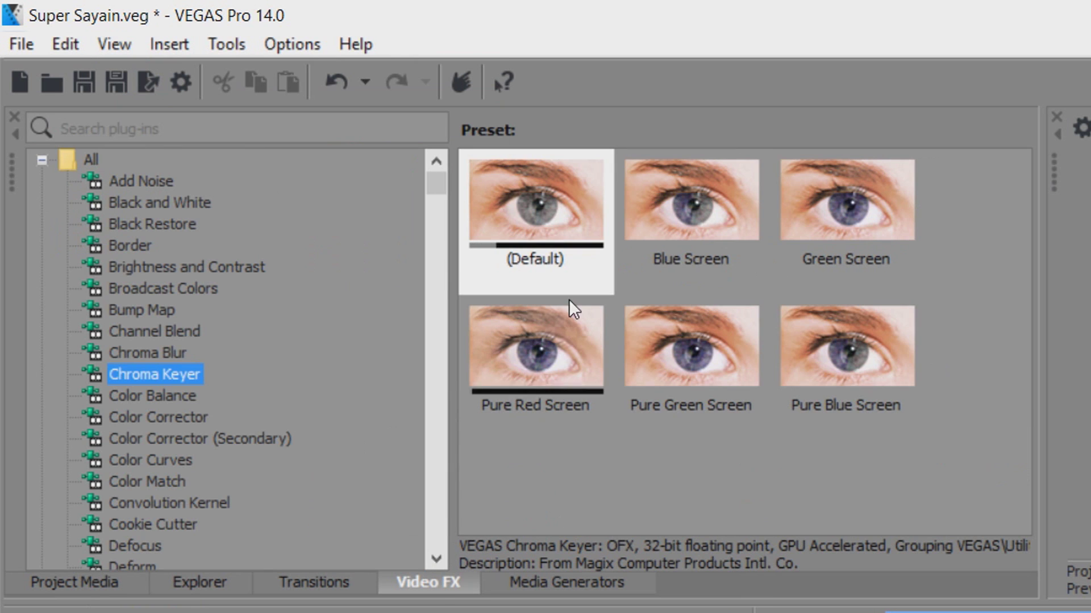
pyautogui.moveTo(540, 201); pyautogui.dragTo(1088, 611)
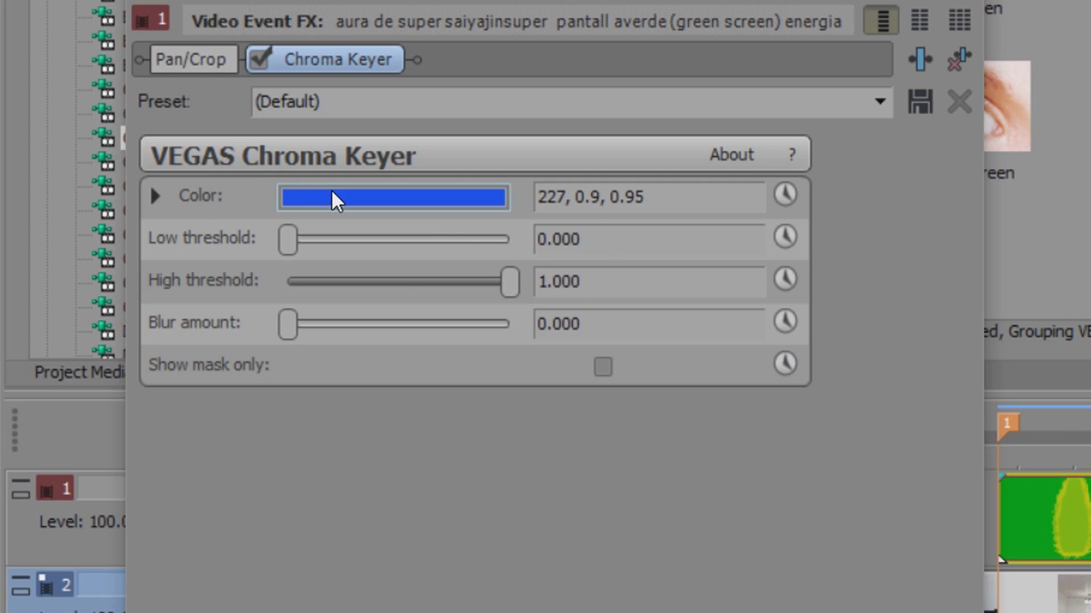
# - Sample the aura clip's green background as the Chroma Keyer color, 121, 0.91, 0.75, and close the effect settings
pyautogui.click(335, 192)
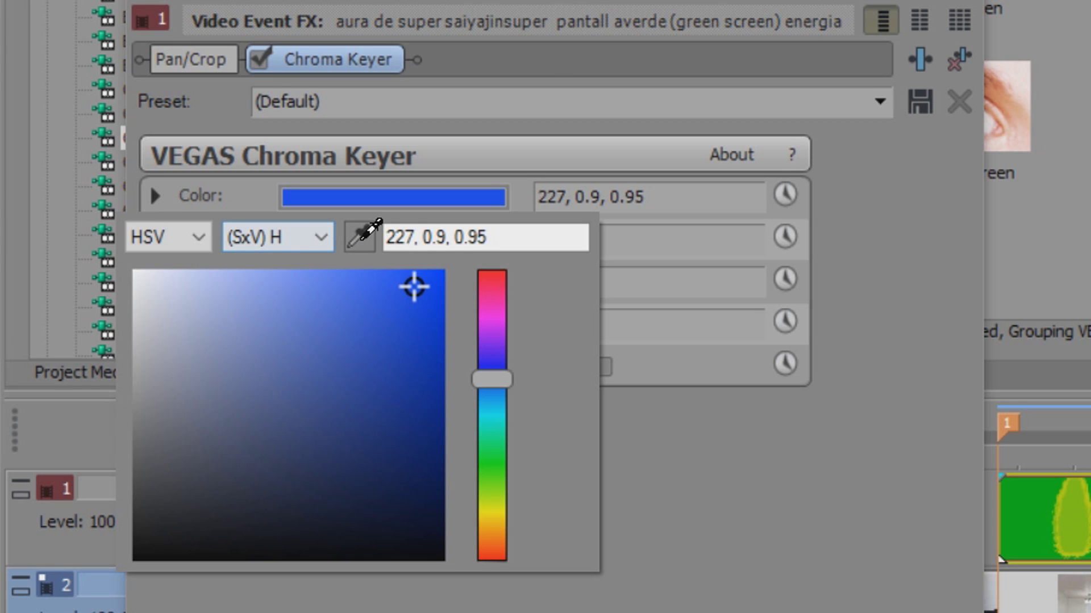
pyautogui.click(360, 237)
pyautogui.click(726, 181)
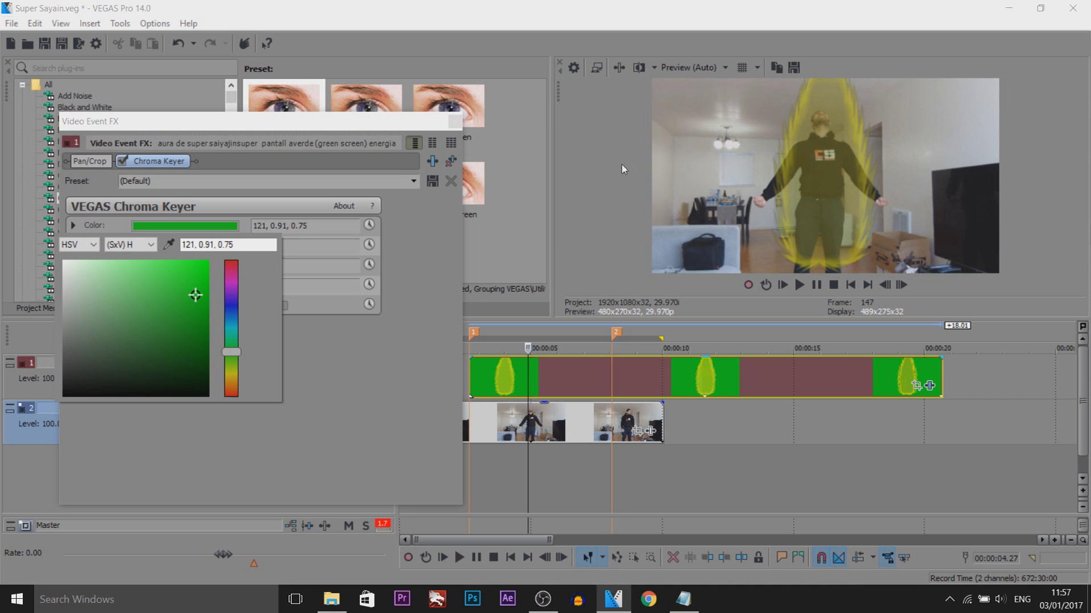
pyautogui.click(455, 123)
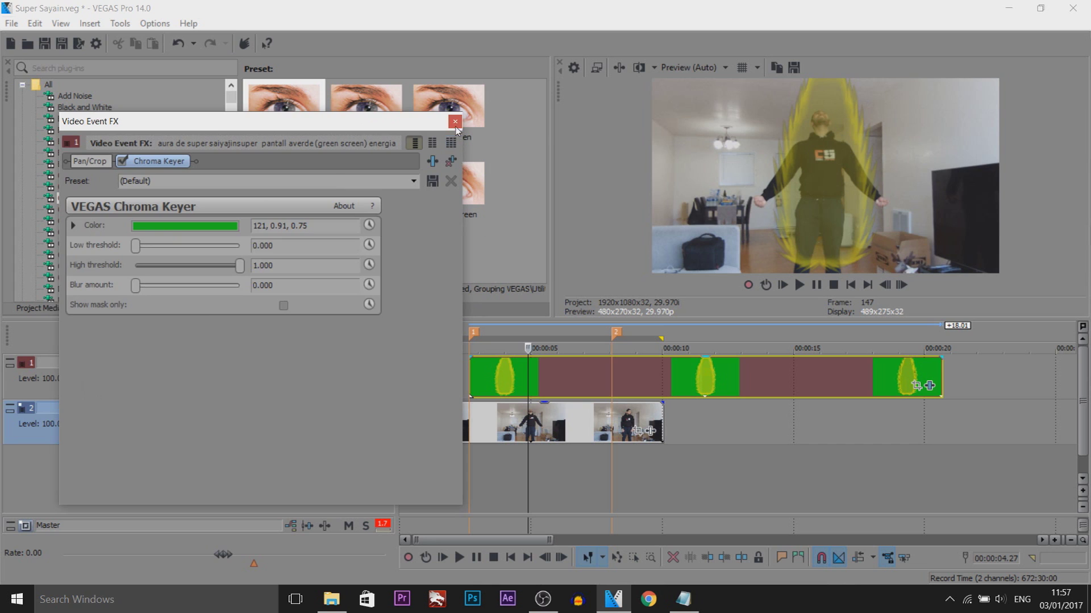
# - Trim the end of the yellow aura clip back to marker 2 at 00:00:08.02
pyautogui.click(473, 484)
pyautogui.moveTo(471, 490)
pyautogui.mouseDown()
pyautogui.moveTo(610, 480)
pyautogui.moveTo(468, 494)
pyautogui.mouseUp()
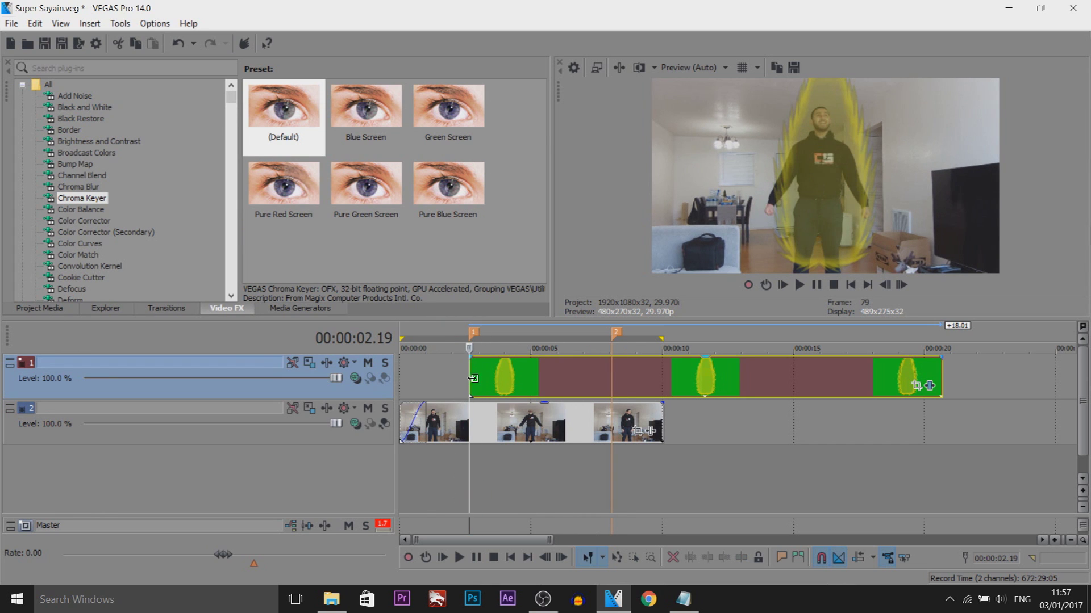
pyautogui.moveTo(470, 511); pyautogui.dragTo(612, 487)
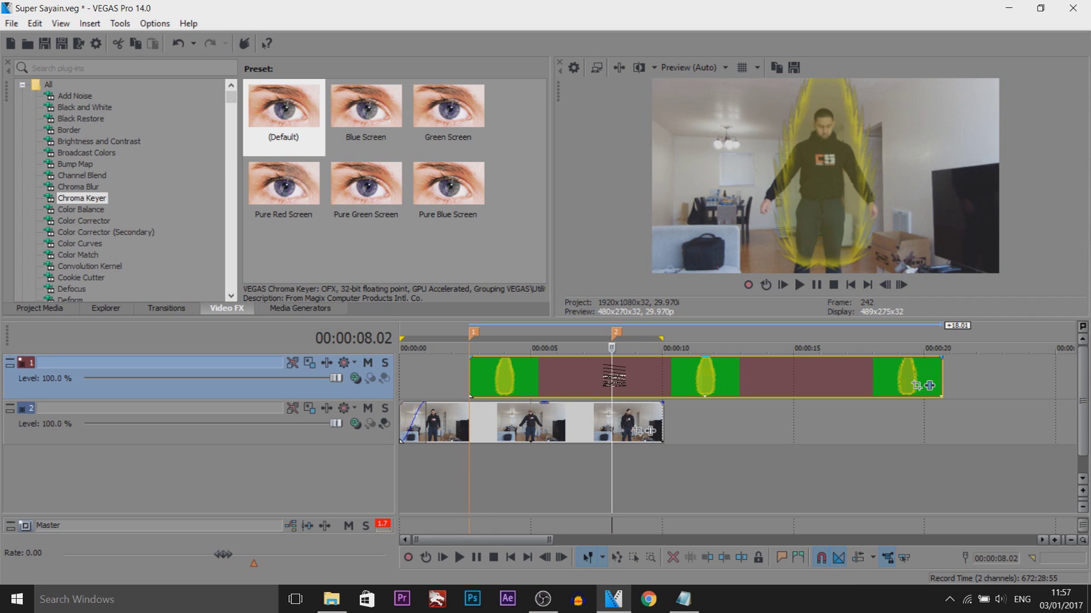
pyautogui.moveTo(620, 482)
pyautogui.mouseDown()
pyautogui.moveTo(628, 487)
pyautogui.moveTo(614, 484)
pyautogui.mouseUp()
pyautogui.moveTo(941, 383); pyautogui.dragTo(611, 381)
# - From 00:00:02.19, enlarge track 1's motion frame to about 2,591.64 by 1,457.80 and place it at X -25.02, Y -187.64
pyautogui.click(497, 379)
pyautogui.moveTo(485, 379); pyautogui.dragTo(470, 379)
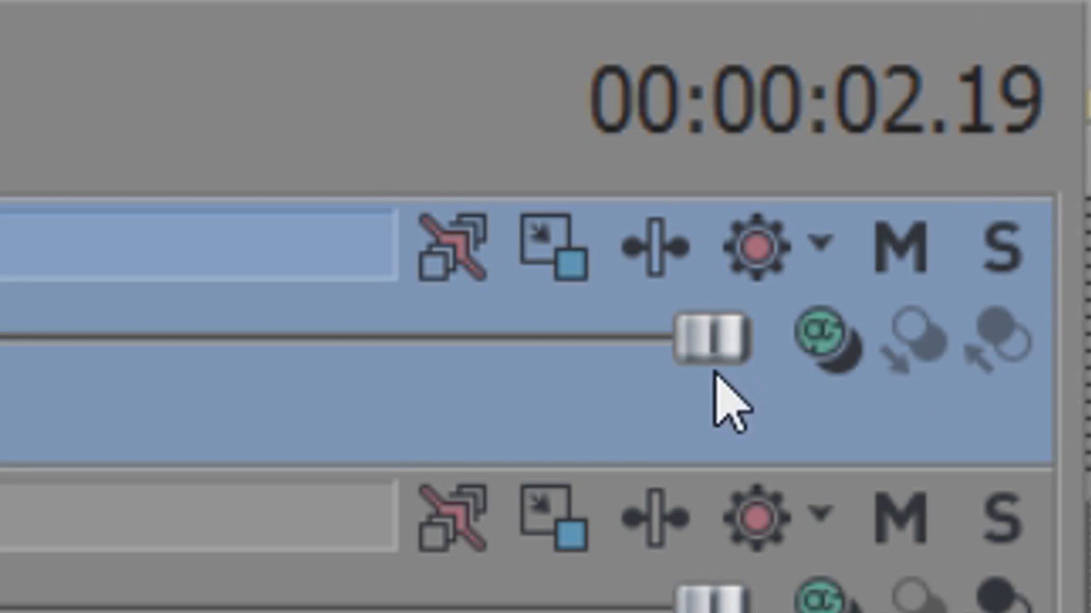
pyautogui.click(571, 253)
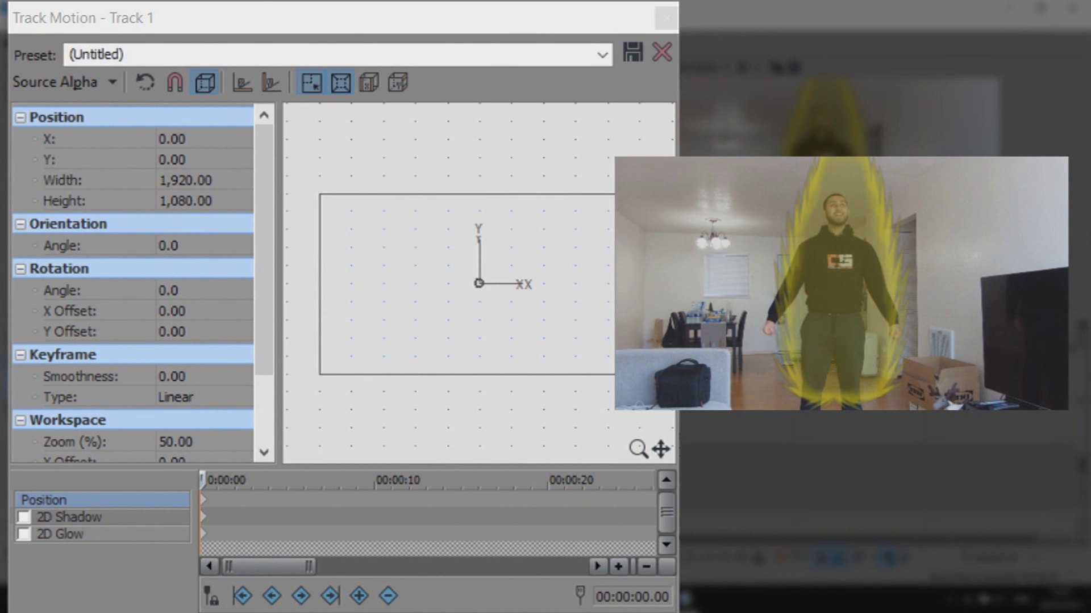
pyautogui.scroll(-3, 504, 311)
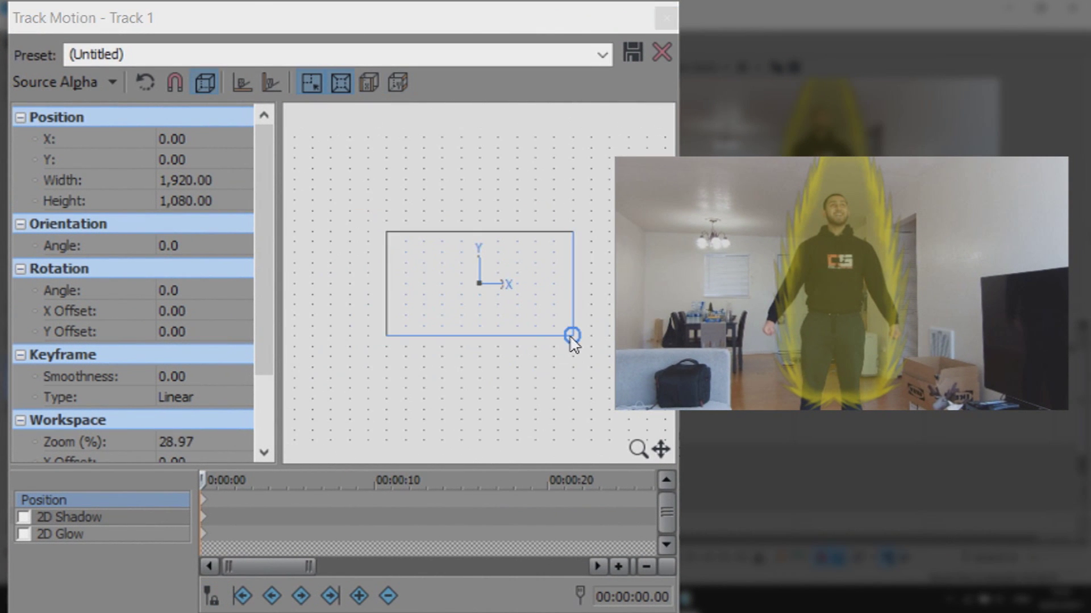
pyautogui.moveTo(570, 336); pyautogui.dragTo(545, 348)
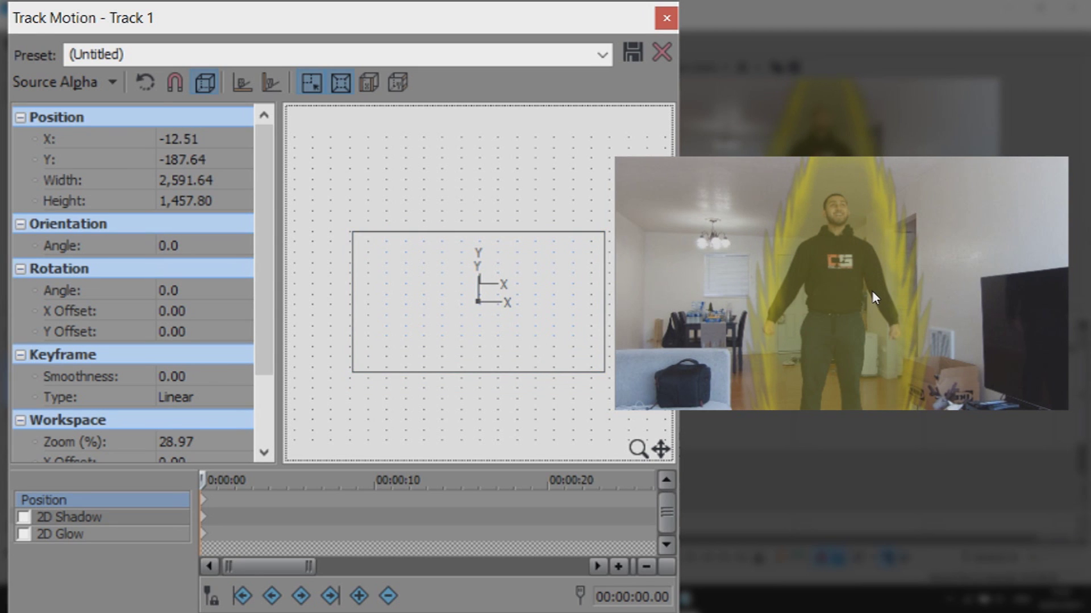
pyautogui.press('Left')
pyautogui.press('Left')
pyautogui.press('Right')
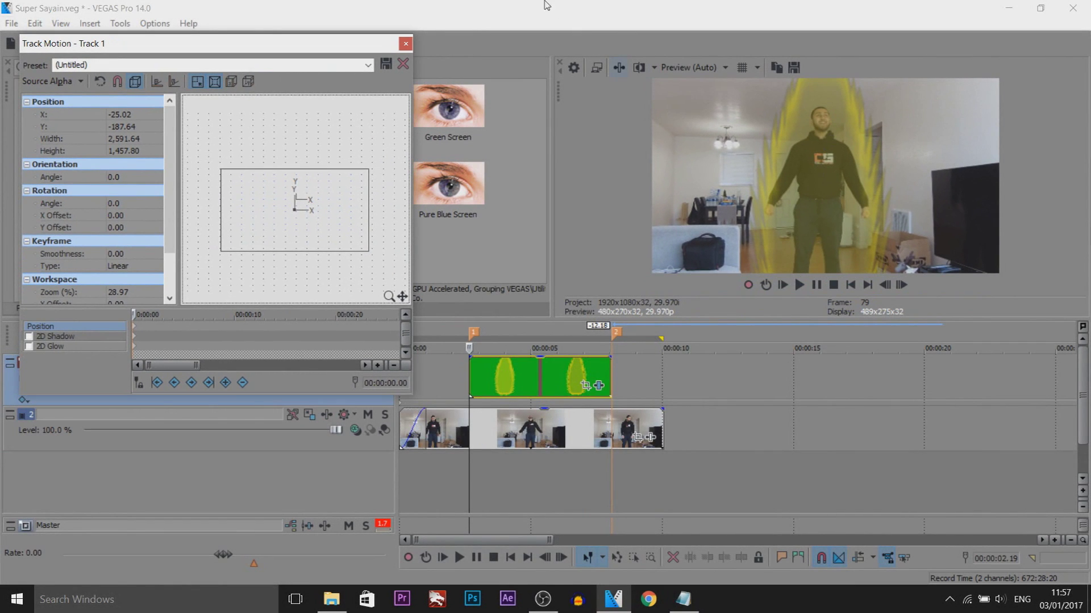
pyautogui.click(407, 46)
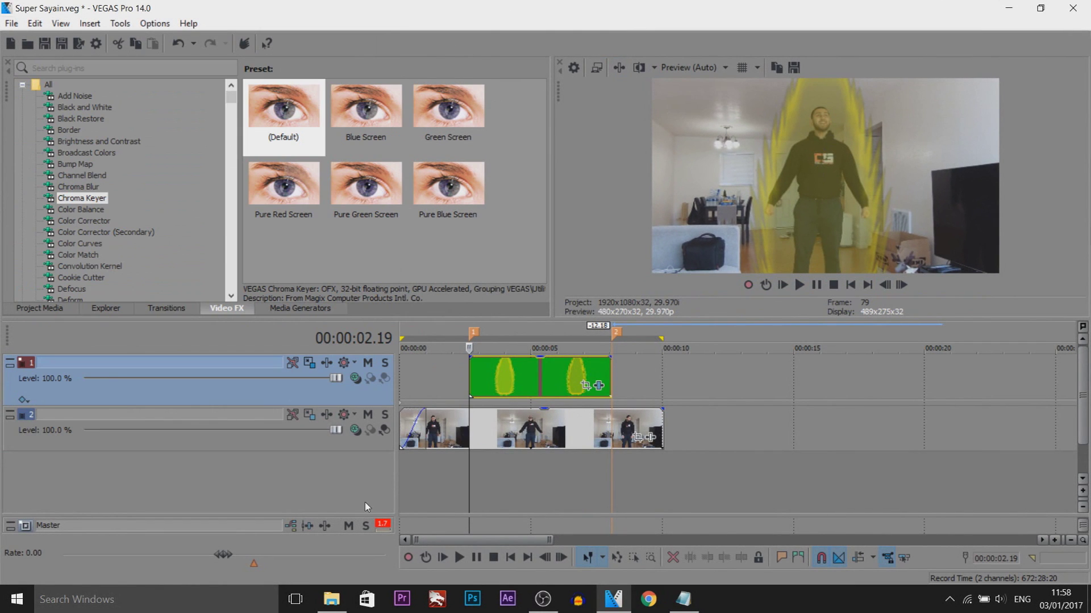
# - Play back the footage with the enlarged yellow aura to check its fit around the man
pyautogui.moveTo(468, 487); pyautogui.dragTo(316, 445)
pyautogui.click(819, 284)
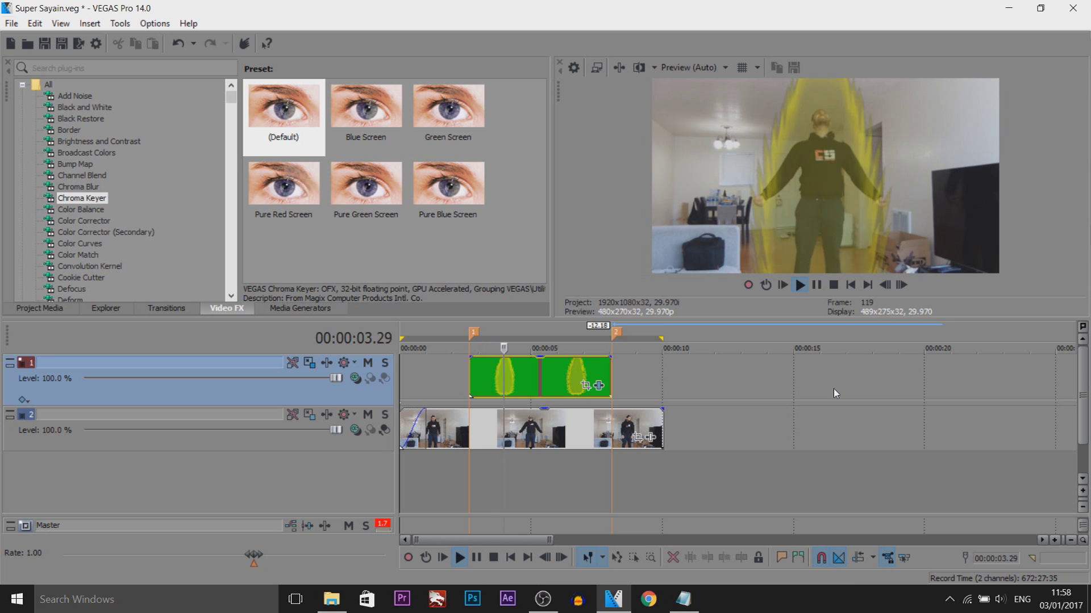
pyautogui.click(817, 287)
# - Stretch track 1's motion frame to about 3,326.40 by 1,218.57 at X -16.48, Y -50.94, and play the result
pyautogui.click(467, 377)
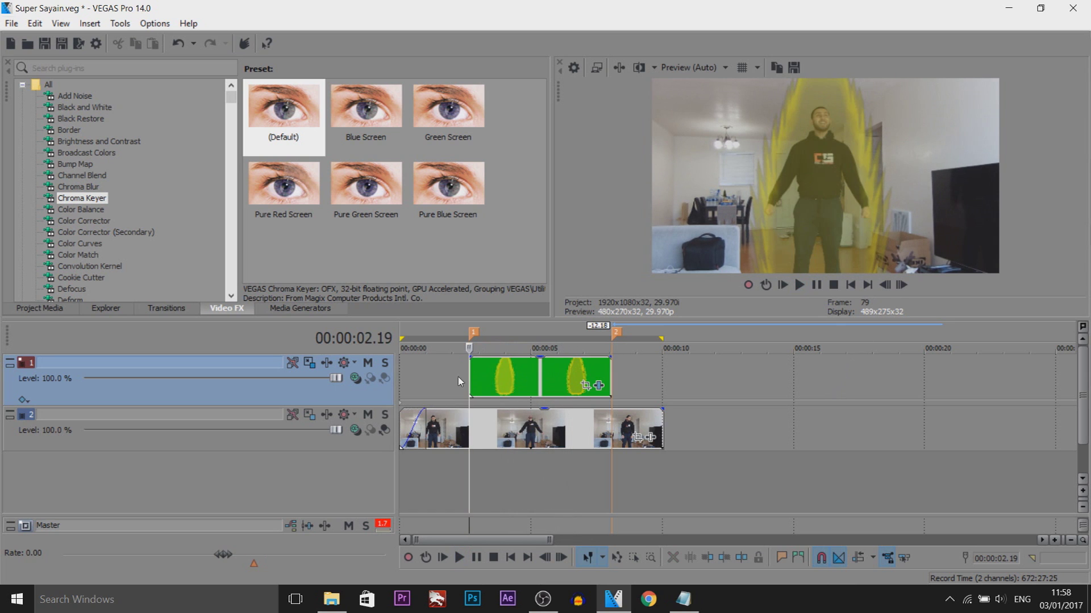
pyautogui.click(315, 366)
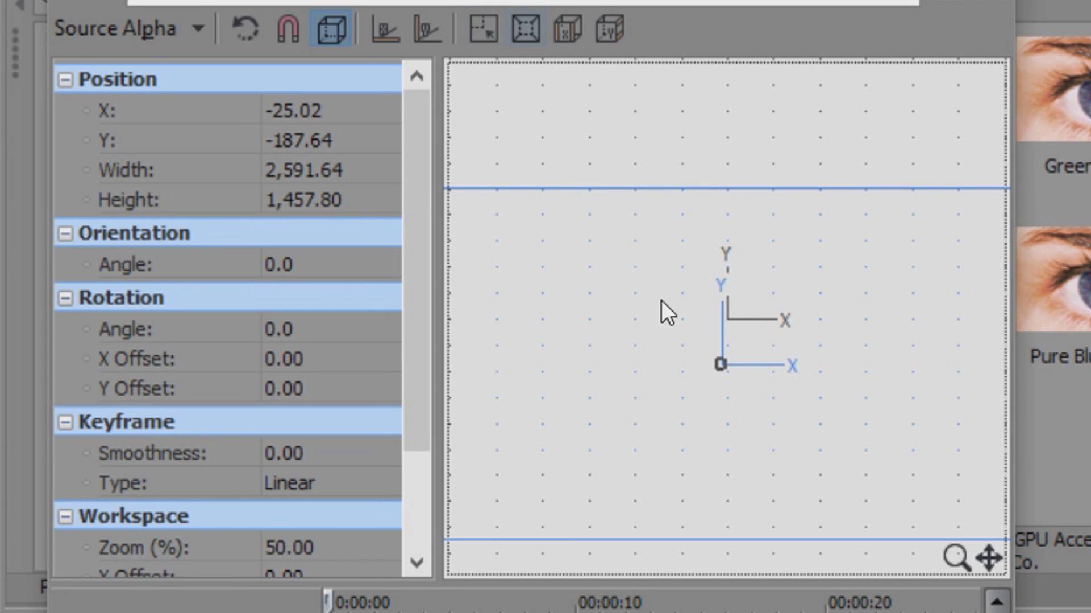
pyautogui.scroll(-4, 635, 391)
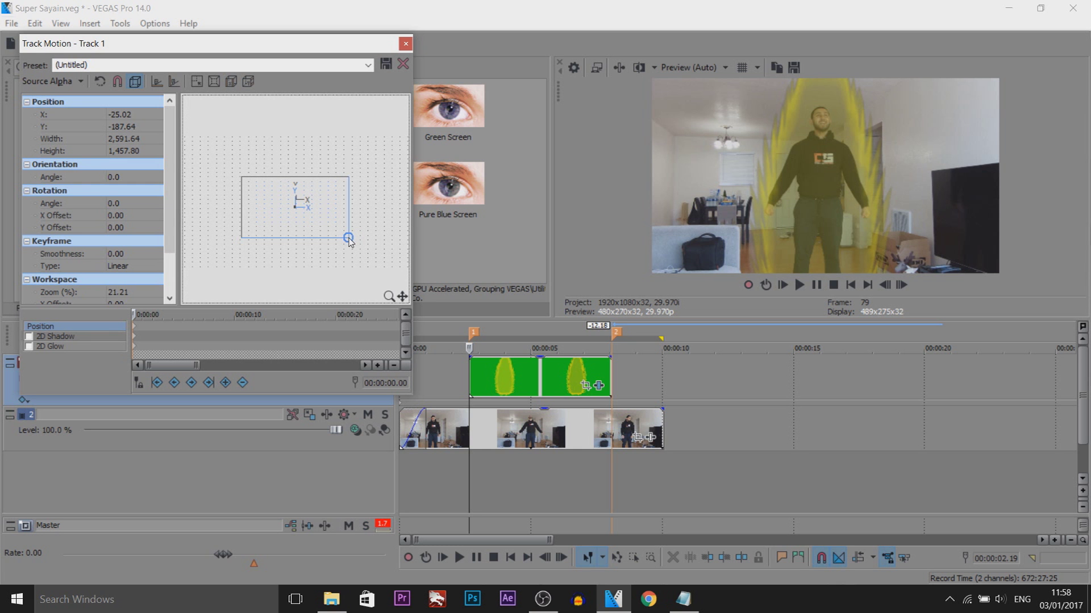
pyautogui.moveTo(852, 410); pyautogui.dragTo(930, 430)
pyautogui.moveTo(377, 243); pyautogui.dragTo(346, 213)
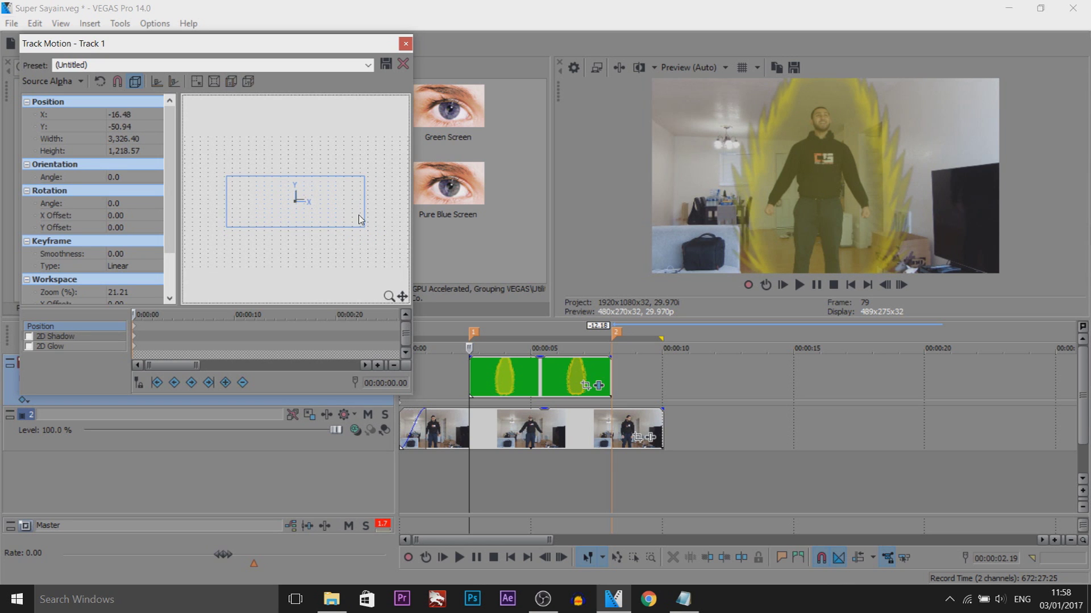
pyautogui.click(405, 44)
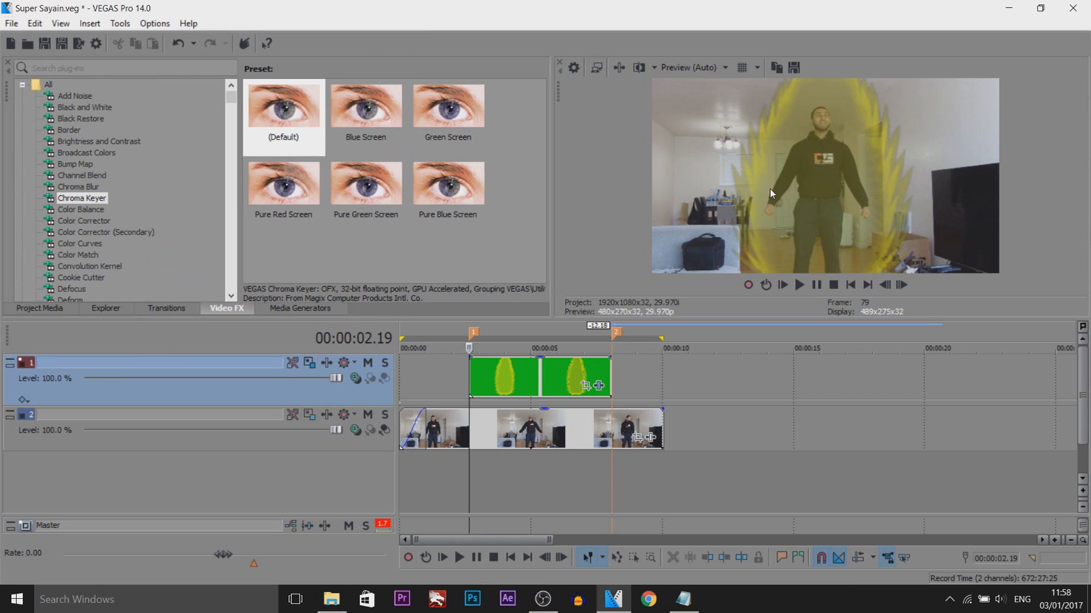
pyautogui.click(800, 284)
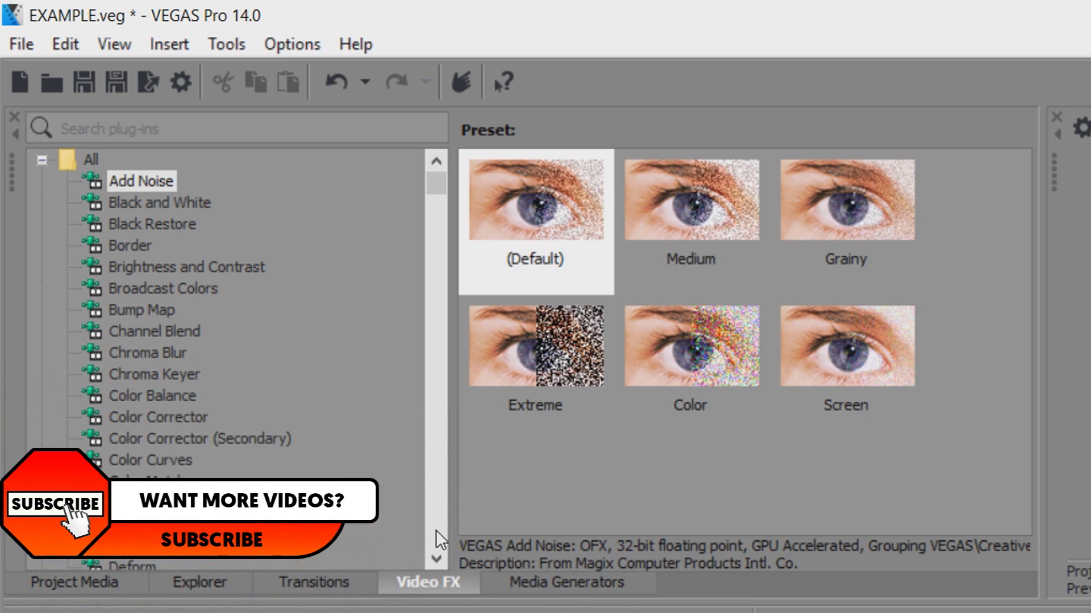
# - Apply the default Color Balance effect to the yellow aura clip and set Red to 0.500, Green 0.017 and Blue 0.003
pyautogui.click(152, 397)
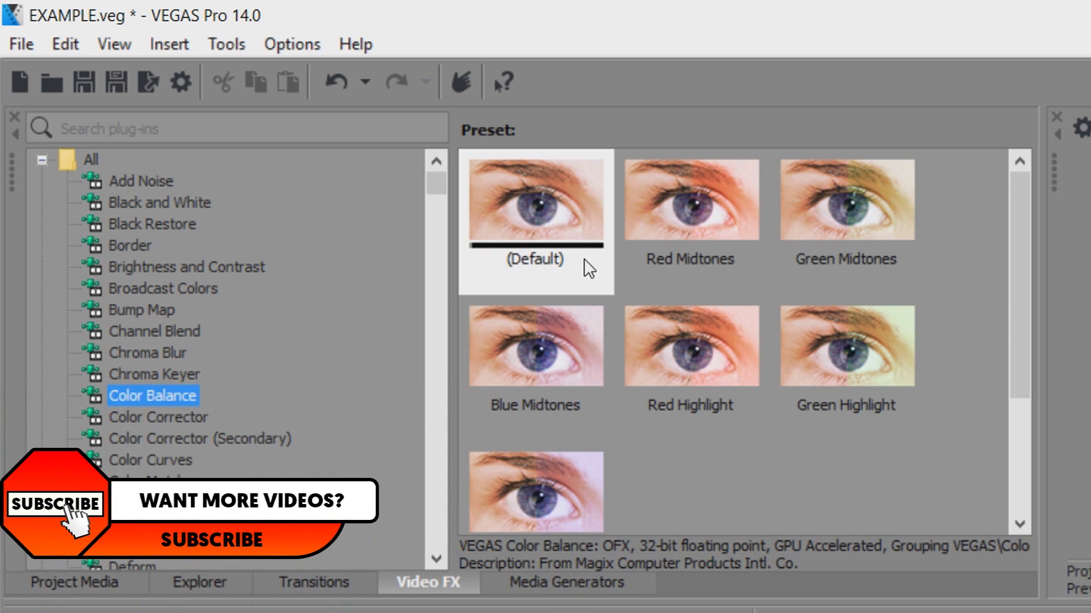
pyautogui.click(566, 221)
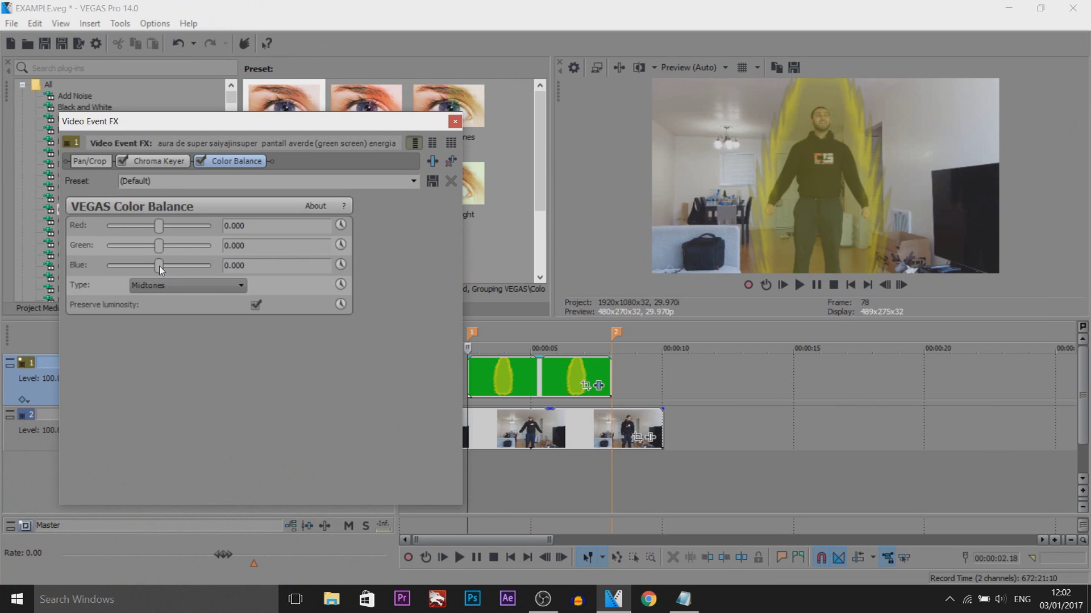
pyautogui.moveTo(159, 265)
pyautogui.mouseDown()
pyautogui.moveTo(239, 268)
pyautogui.moveTo(163, 271)
pyautogui.moveTo(211, 248)
pyautogui.moveTo(163, 252)
pyautogui.mouseUp()
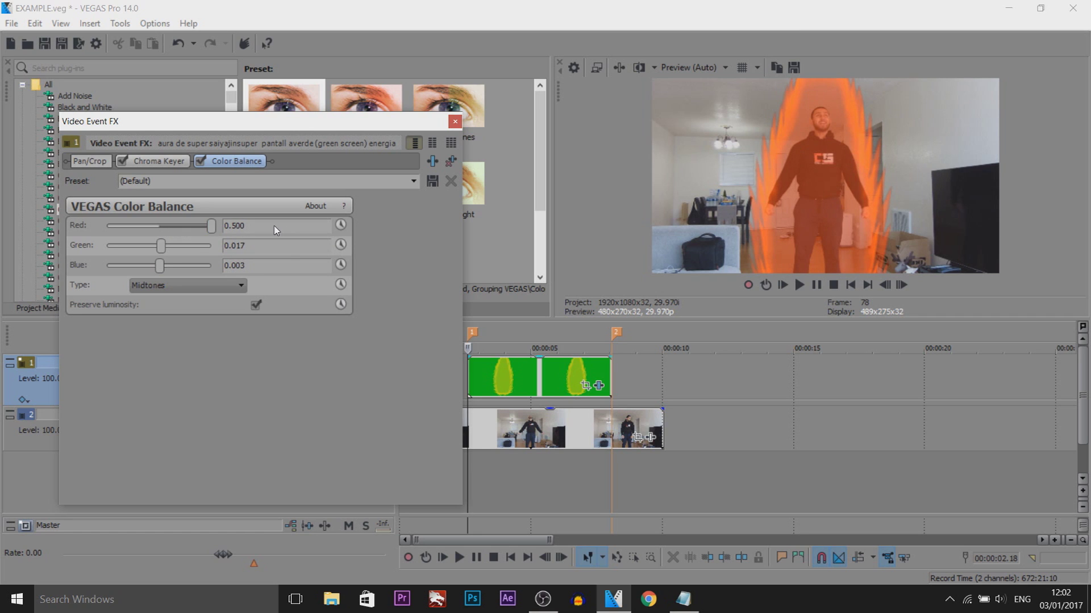
# - Shift the yellow aura towards green with Green at 0.500 and Blue at -0.391, bringing Red down to -0.500 and back up
pyautogui.moveTo(212, 226); pyautogui.dragTo(0, 238)
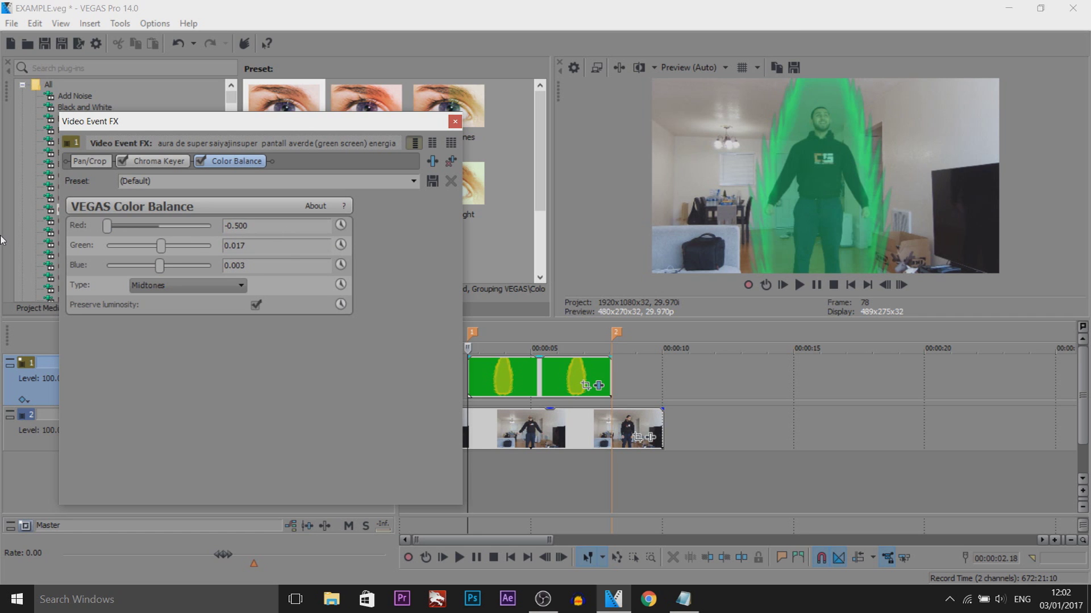
pyautogui.moveTo(166, 270); pyautogui.dragTo(297, 259)
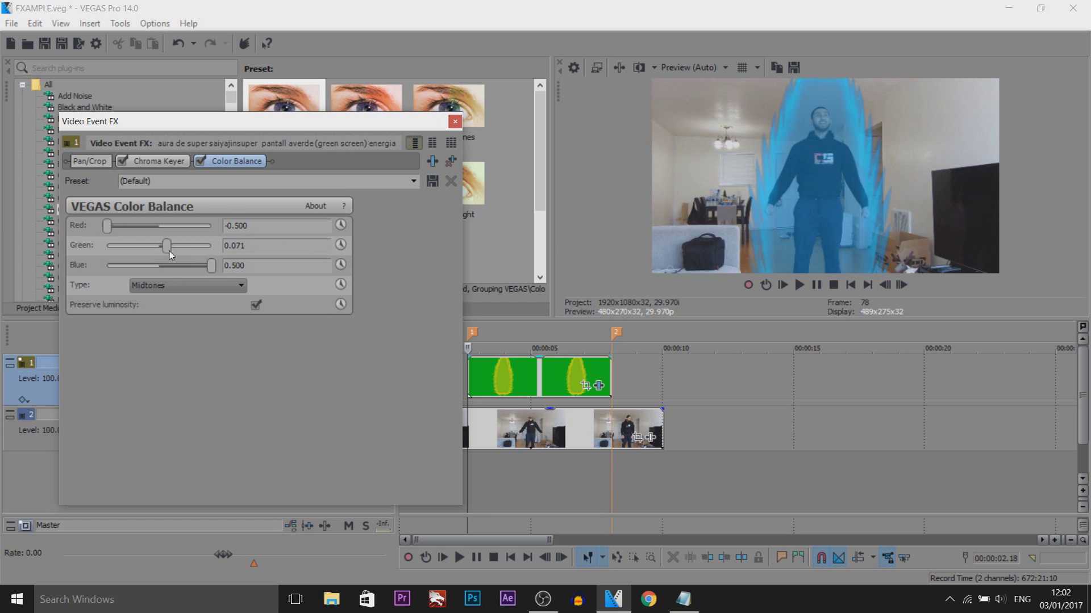
pyautogui.moveTo(170, 251); pyautogui.dragTo(118, 267)
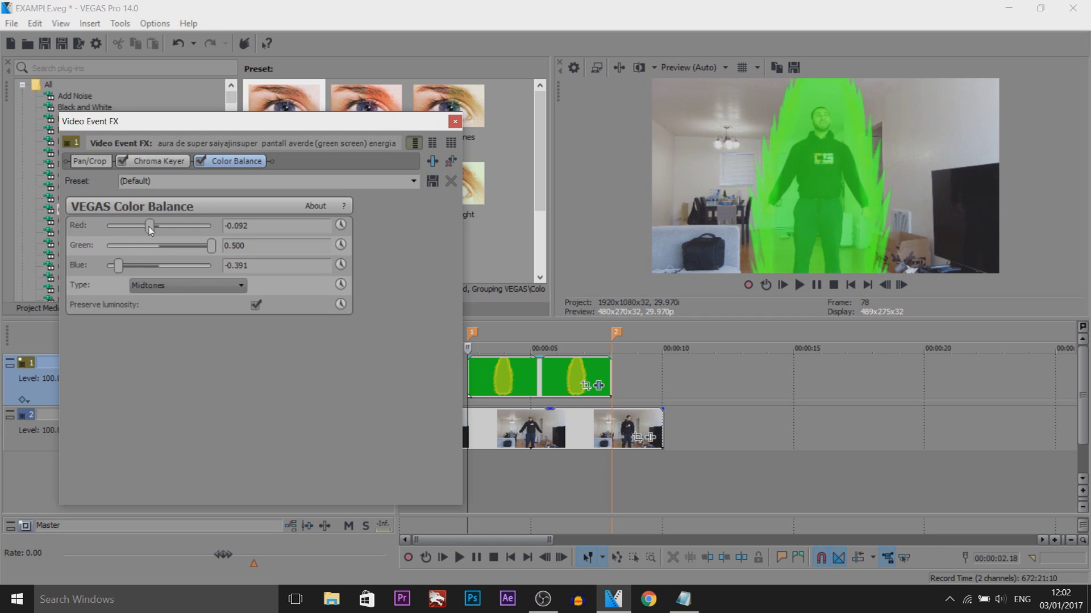
pyautogui.moveTo(107, 225); pyautogui.dragTo(202, 236)
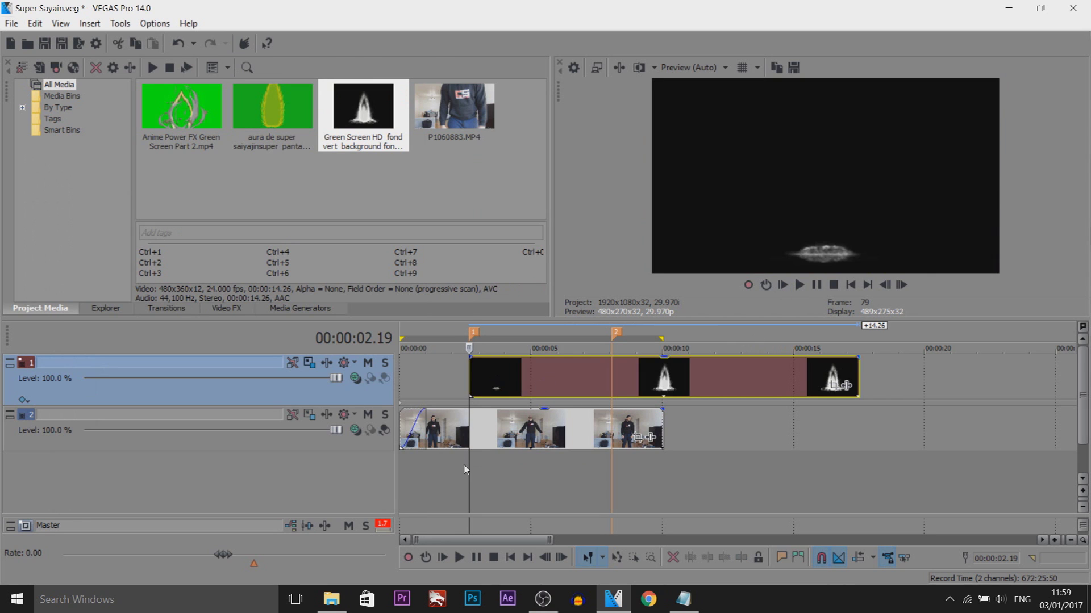
# - At 00:00:03.27, set track 1's compositing mode to Screen so the white aura's black background drops out
pyautogui.moveTo(467, 469); pyautogui.dragTo(501, 467)
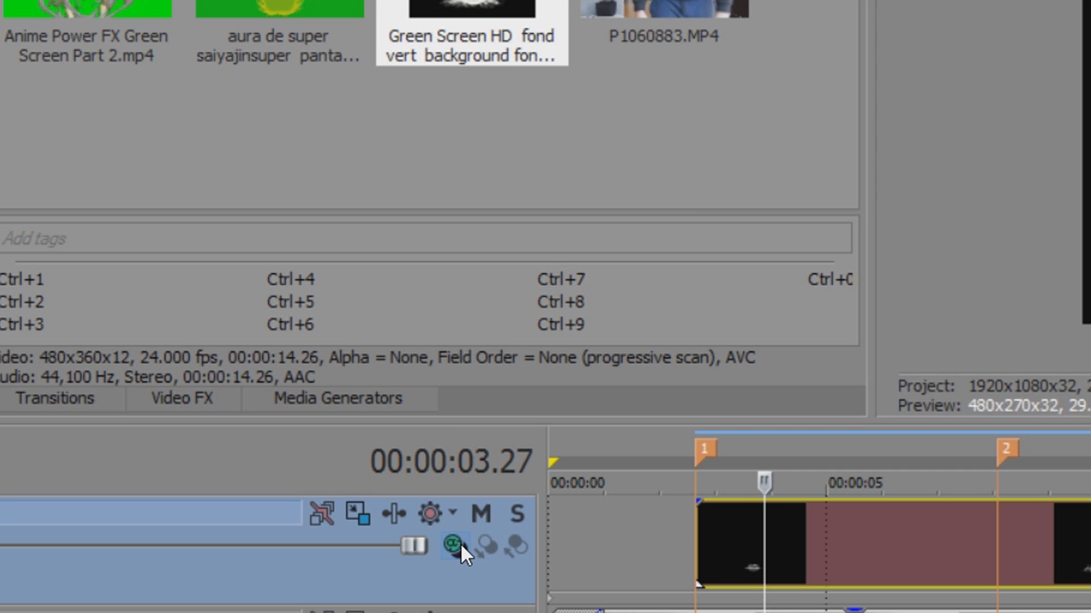
pyautogui.click(356, 377)
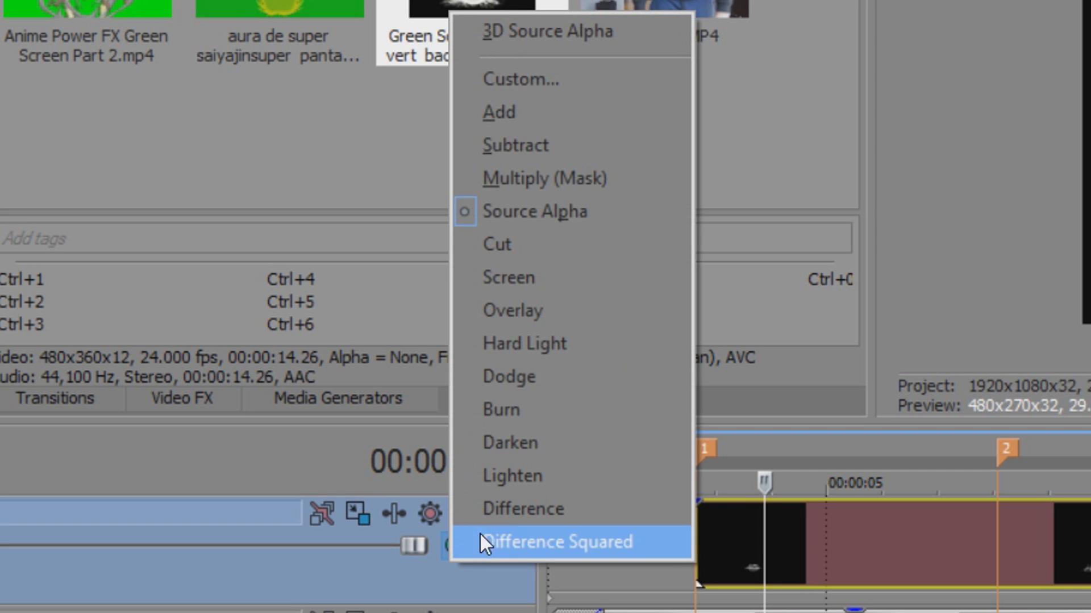
pyautogui.click(564, 277)
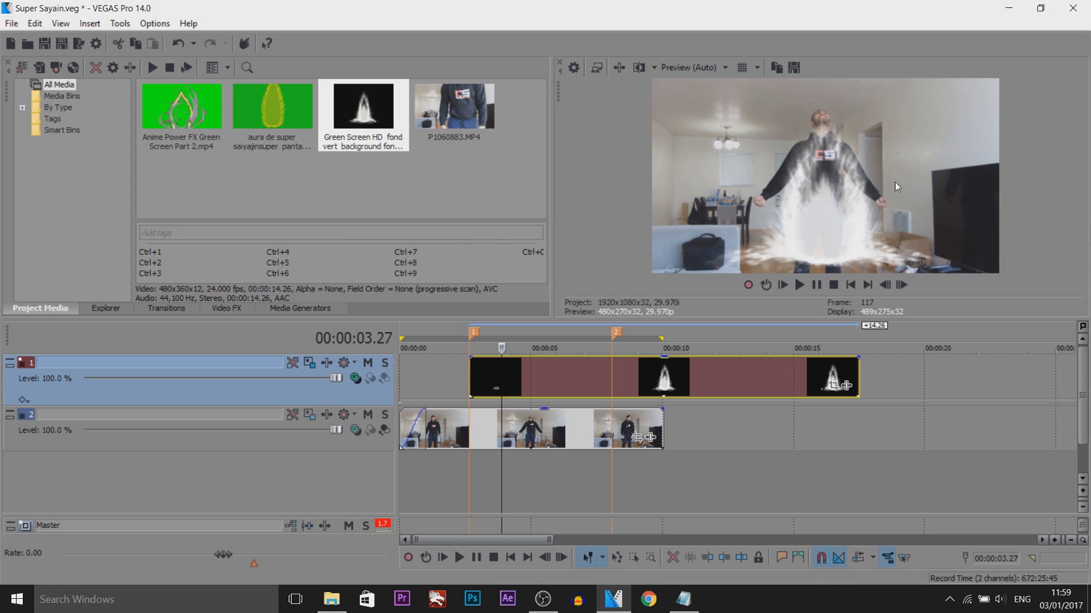
# - Find the frame where the white aura has fully risen and split its clip there, at 00:00:03.02
pyautogui.moveTo(502, 394); pyautogui.dragTo(470, 393)
pyautogui.scroll(1, 558, 392)
pyautogui.scroll(1, 559, 393)
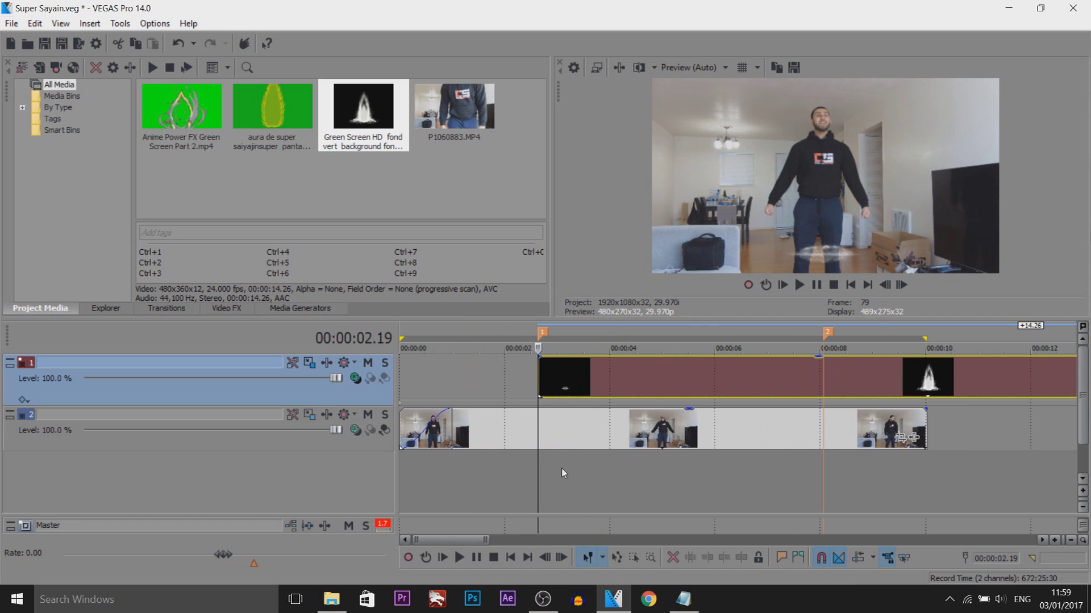
pyautogui.moveTo(539, 481); pyautogui.dragTo(545, 481)
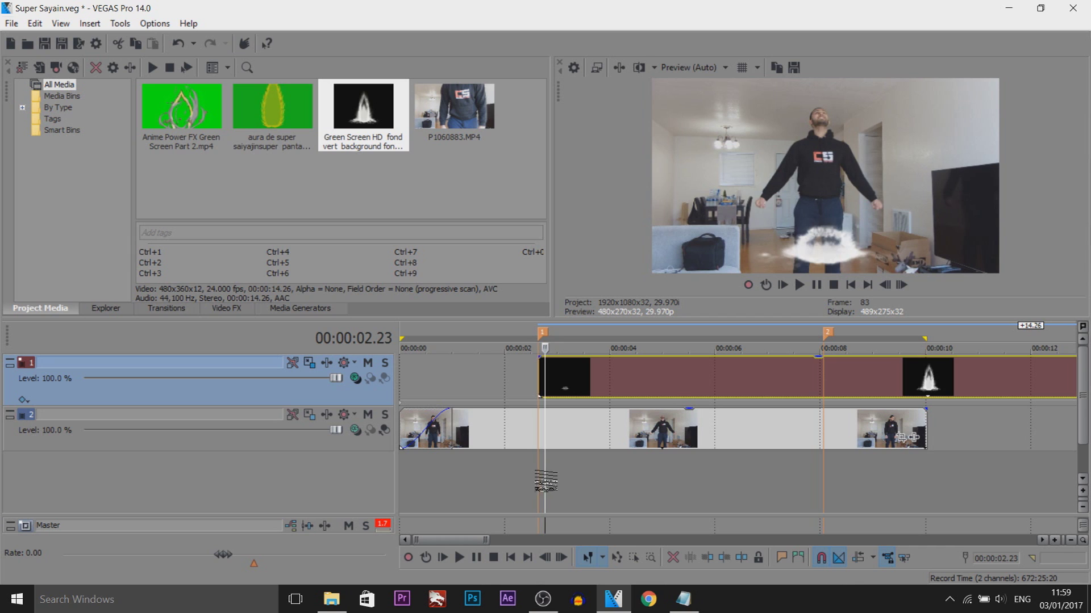
pyautogui.press('Right')
pyautogui.press('Right')
pyautogui.press('Right')
pyautogui.press('Right')
pyautogui.press('Right')
pyautogui.press('Right')
pyautogui.press('Right')
pyautogui.press('Right')
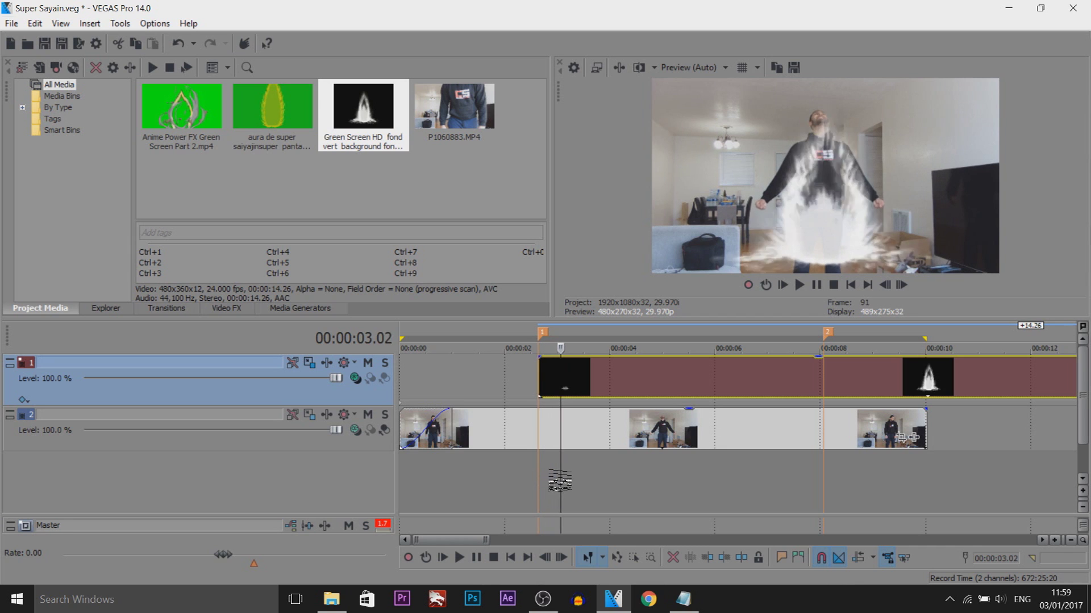
pyautogui.moveTo(559, 482)
pyautogui.mouseDown()
pyautogui.moveTo(571, 481)
pyautogui.moveTo(559, 481)
pyautogui.mouseUp()
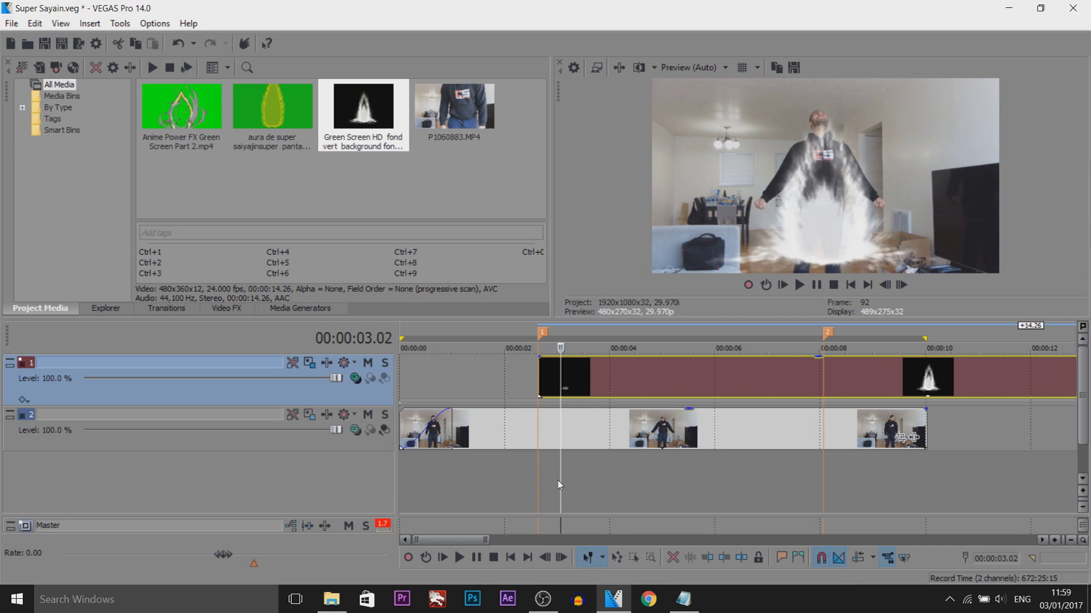
pyautogui.scroll(3, 579, 406)
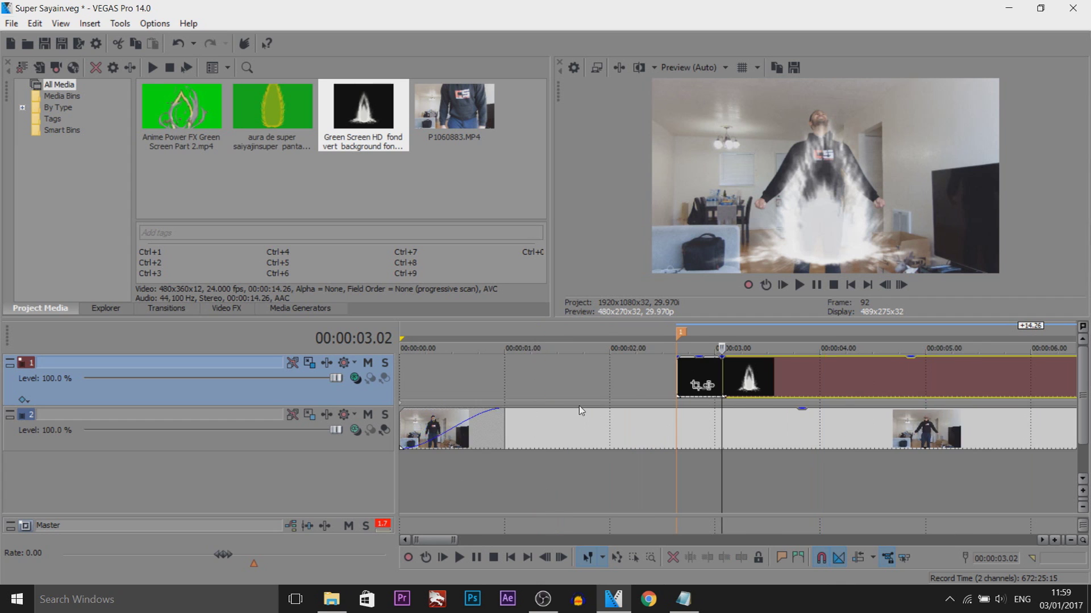
# - Shift the aura's short opening piece so it ends at marker 1, and butt the remaining piece against it
pyautogui.scroll(2, 578, 406)
pyautogui.moveTo(693, 382); pyautogui.dragTo(624, 385)
pyautogui.click(662, 377)
pyautogui.click(622, 376)
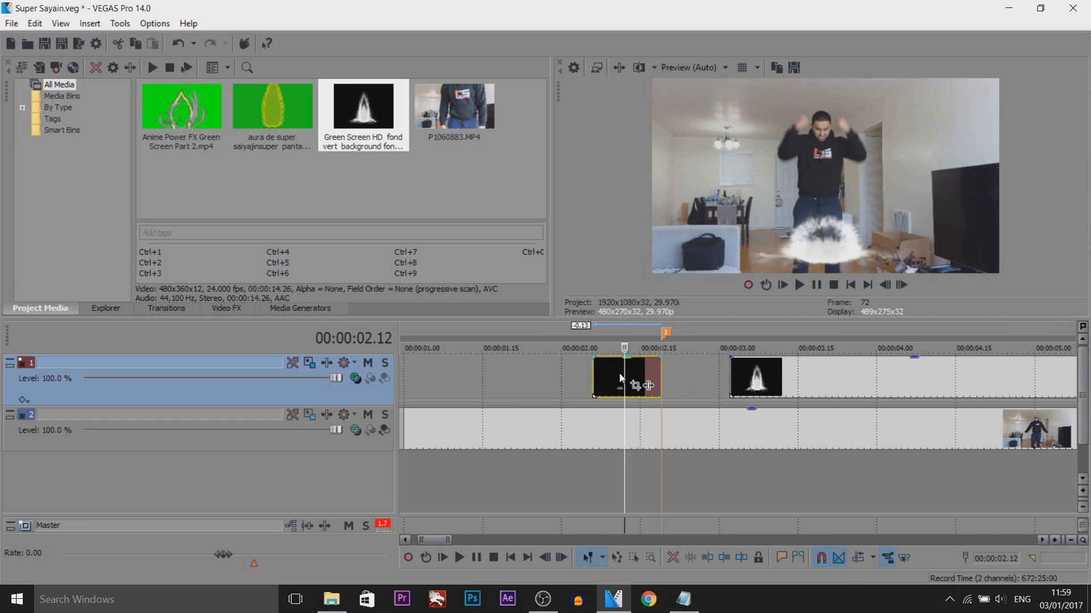
pyautogui.press('Left')
pyautogui.press('Right')
pyautogui.press('Right')
pyautogui.press('Right')
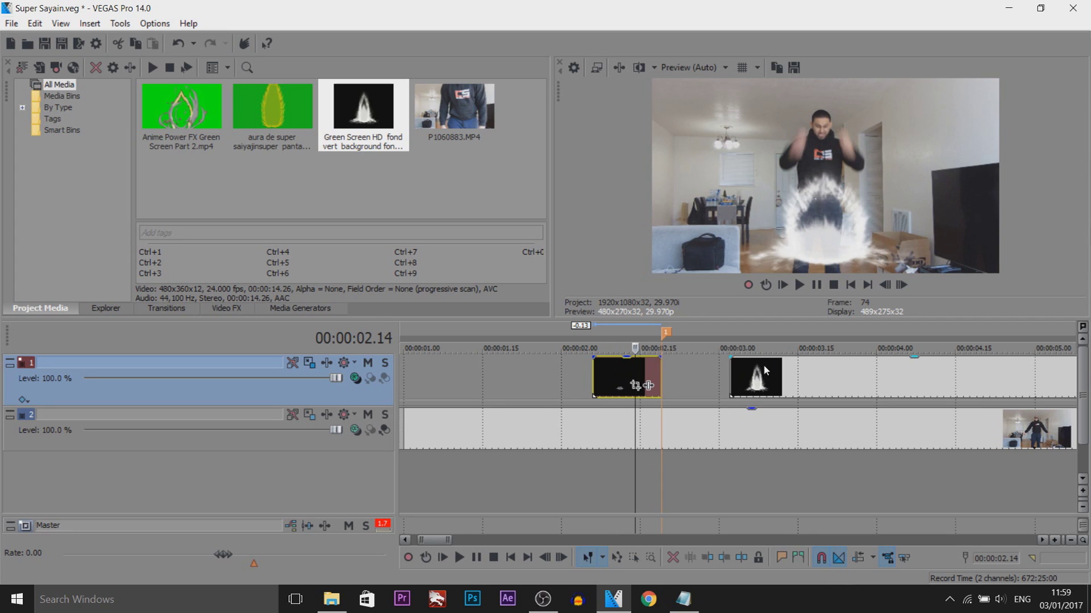
pyautogui.moveTo(765, 375); pyautogui.dragTo(701, 376)
pyautogui.scroll(-5, 738, 376)
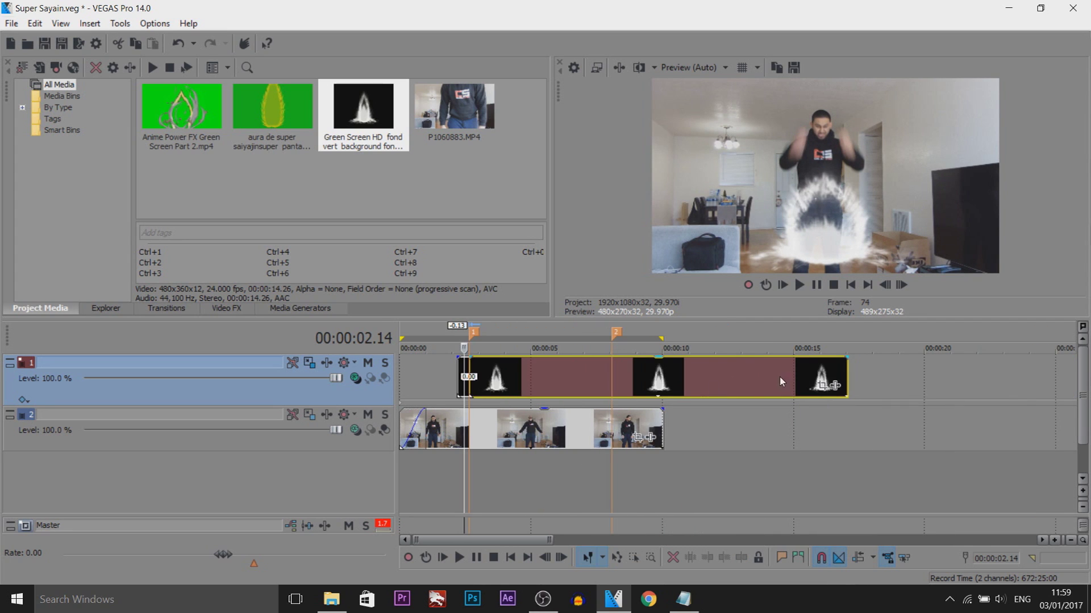
# - Trim the end of the white aura clip back to marker 2
pyautogui.moveTo(846, 374); pyautogui.dragTo(612, 376)
pyautogui.click(518, 387)
pyautogui.scroll(2, 533, 391)
pyautogui.scroll(1, 627, 378)
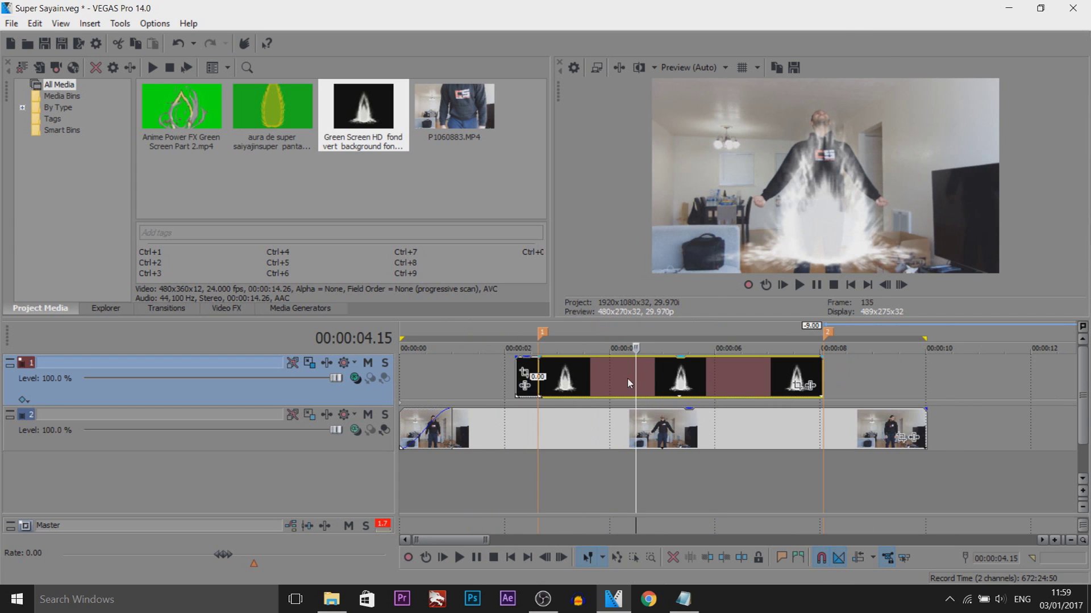
# - From marker 1 at 00:00:02.19, open track 1's motion settings and restore the frame to 1,920 by 1,080 at X 0, Y 0
pyautogui.click(543, 334)
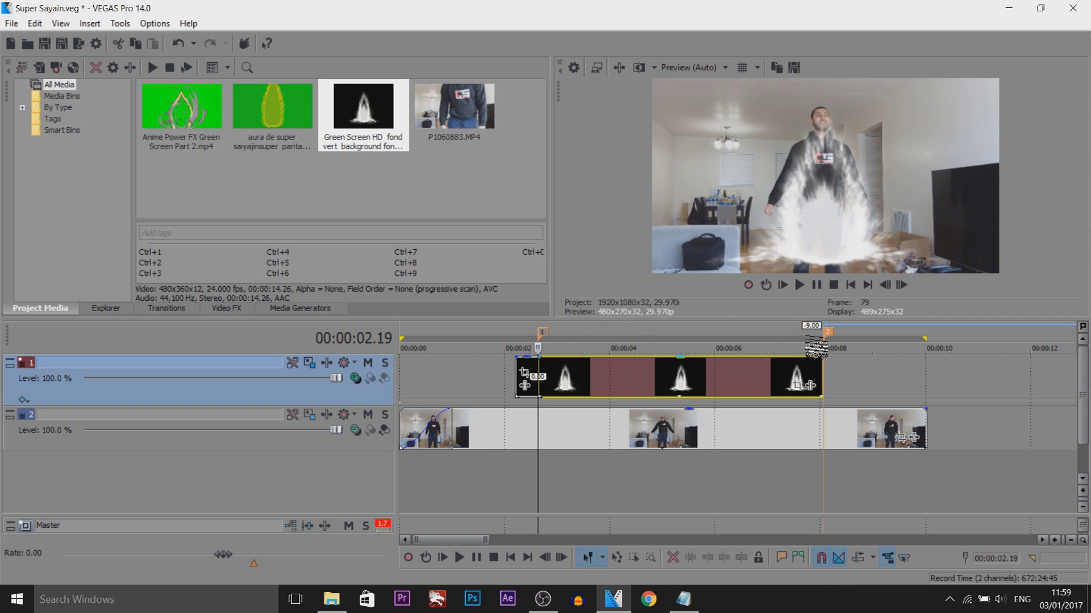
pyautogui.moveTo(538, 495)
pyautogui.mouseDown()
pyautogui.moveTo(758, 470)
pyautogui.moveTo(852, 481)
pyautogui.moveTo(537, 480)
pyautogui.mouseUp()
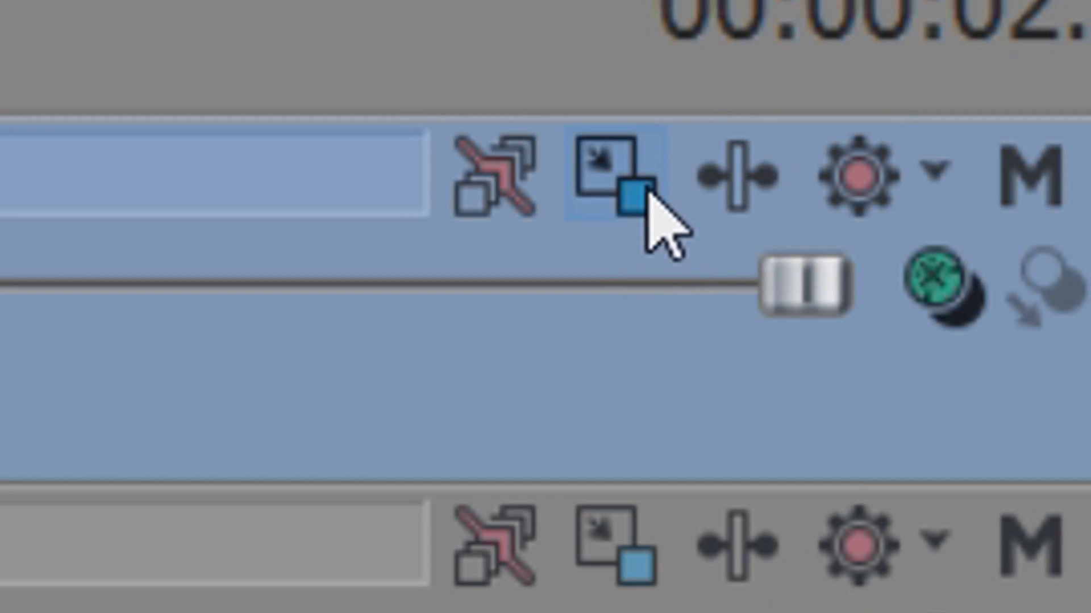
pyautogui.click(648, 194)
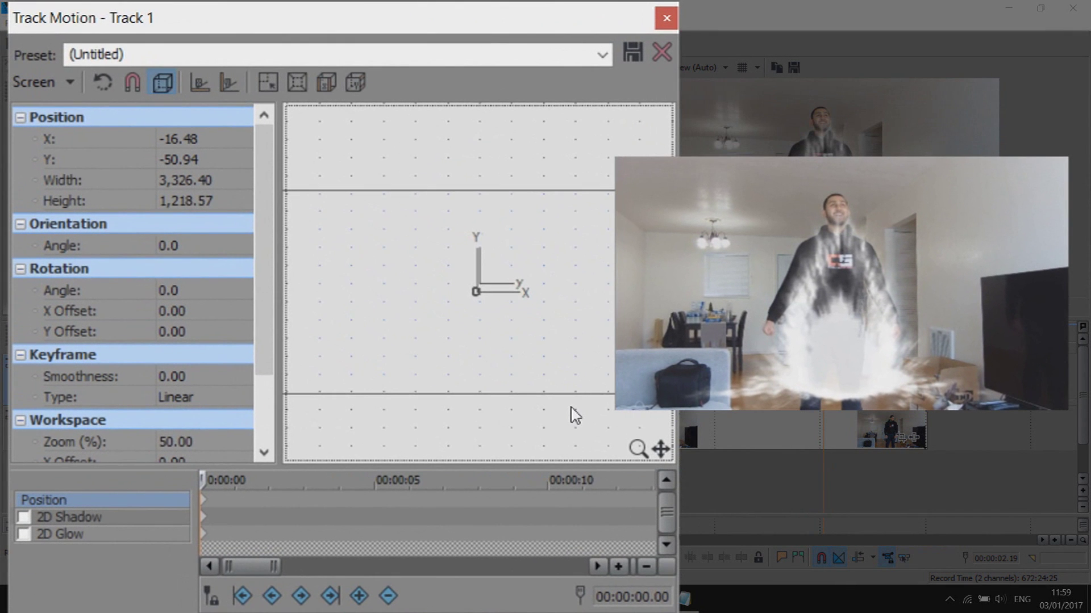
pyautogui.scroll(-5, 563, 412)
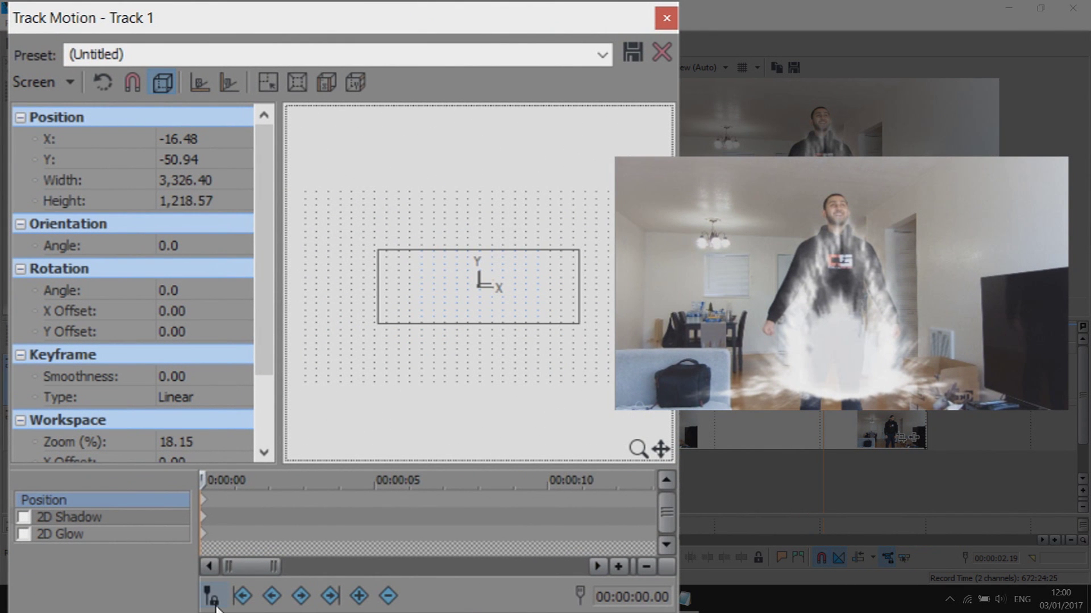
pyautogui.rightClick(526, 297)
pyautogui.click(592, 342)
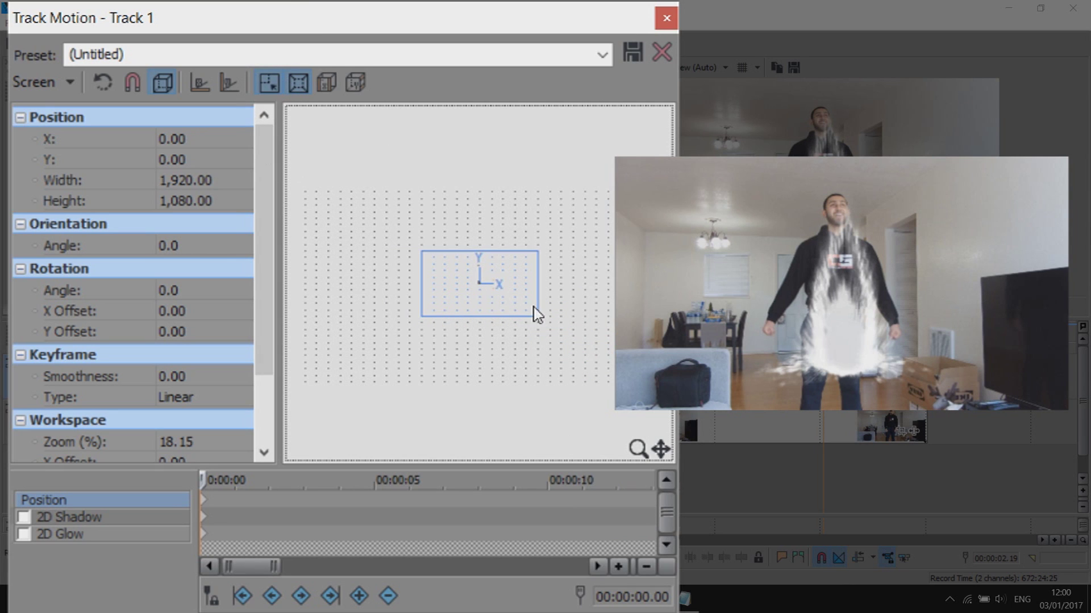
# - Enlarge track 1's motion frame to about 3,192.48 by 1,795.77 and place it at X -39.94, Y 39.94
pyautogui.moveTo(536, 315); pyautogui.dragTo(572, 336)
pyautogui.press('Right')
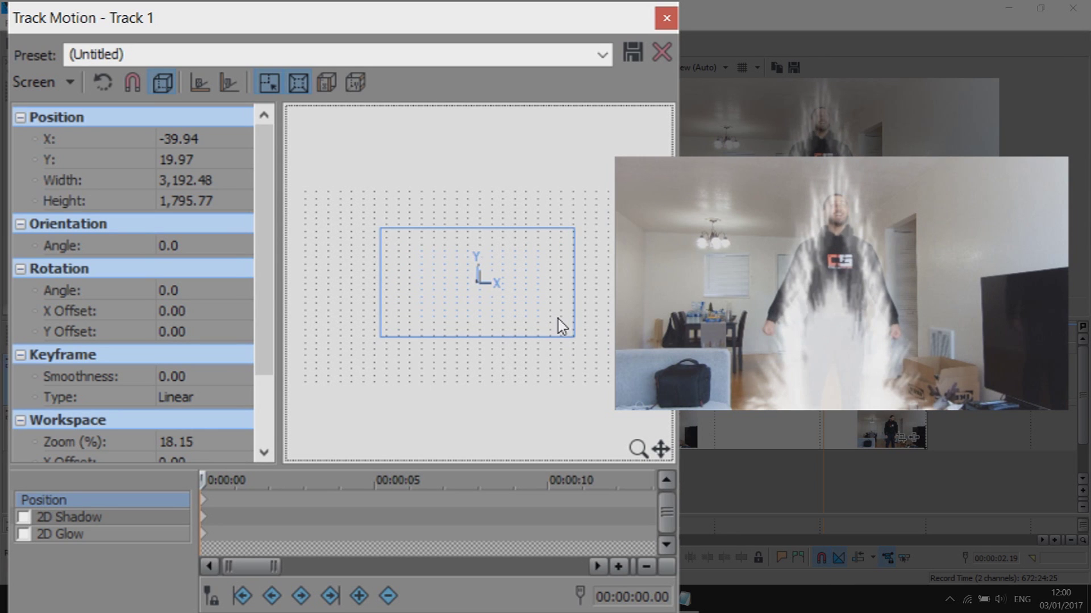
pyautogui.press('Up')
pyautogui.press('Left')
pyautogui.press('Right')
pyautogui.press('Down')
pyautogui.moveTo(558, 319); pyautogui.dragTo(558, 320)
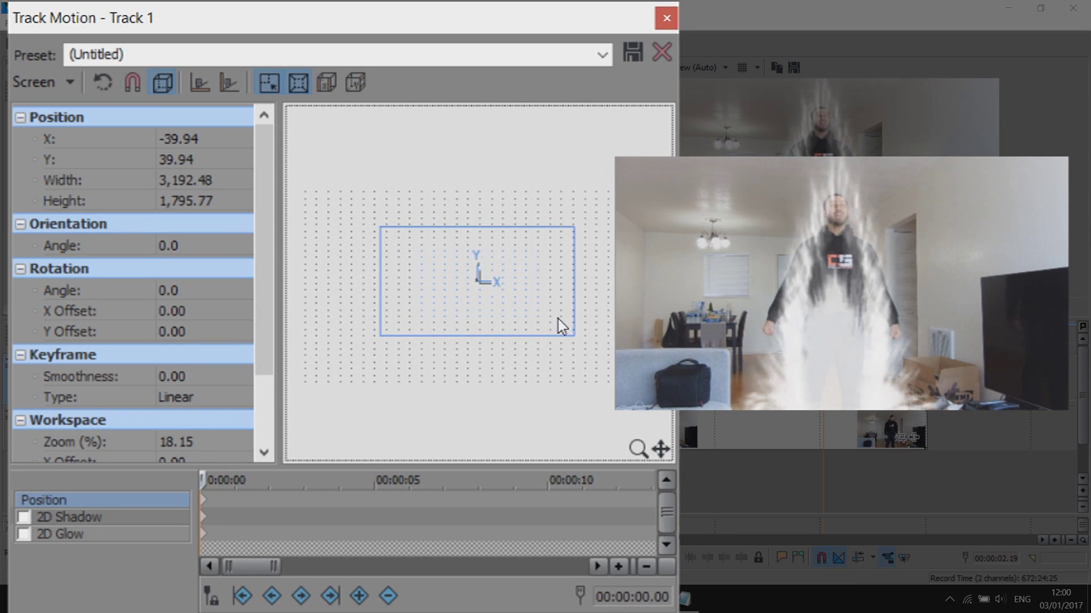
# - Enable rotation, tilt track 1's motion frame to an orientation angle of about -4.4, and close Track Motion
pyautogui.click(98, 87)
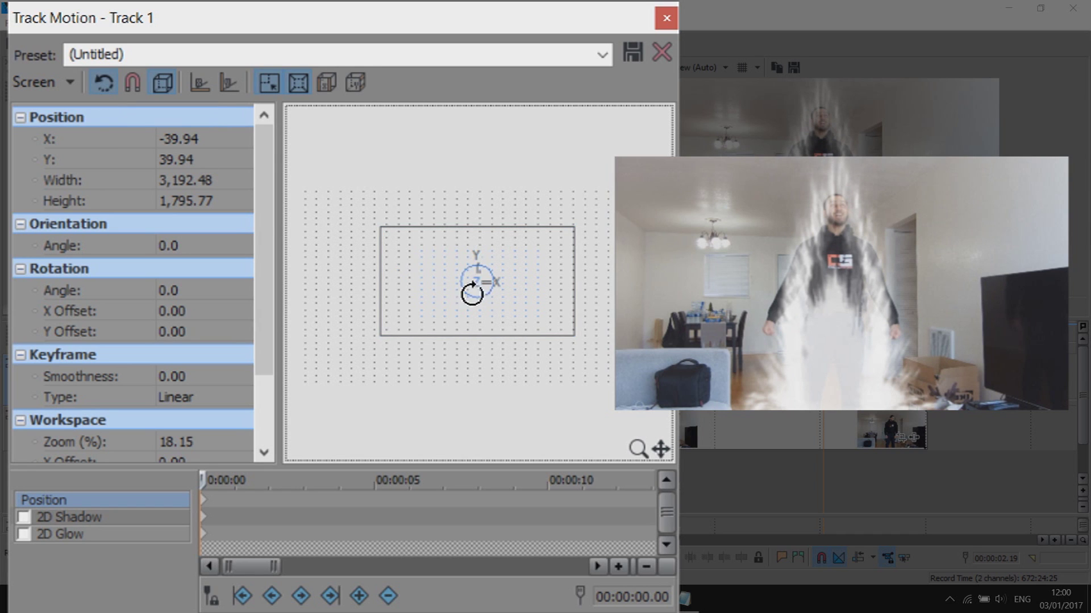
pyautogui.moveTo(477, 297); pyautogui.dragTo(477, 312)
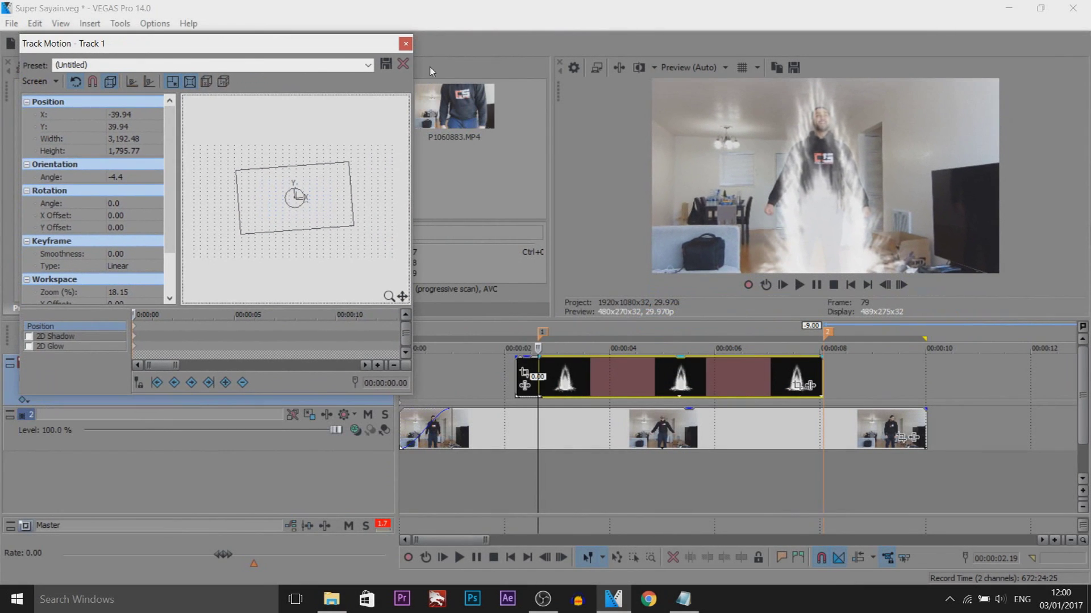
pyautogui.click(499, 34)
# - Play back the project from the start to check the white aura's timing and fit around the man
pyautogui.click(426, 457)
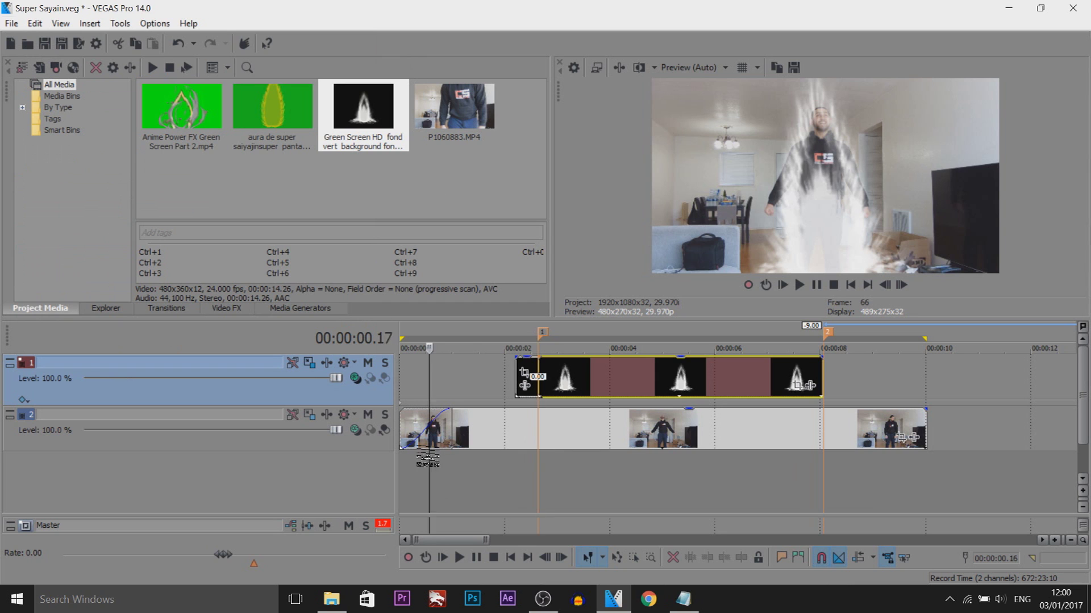
pyautogui.hotkey('ctrl', 'Home')
pyautogui.click(798, 285)
pyautogui.press('space')
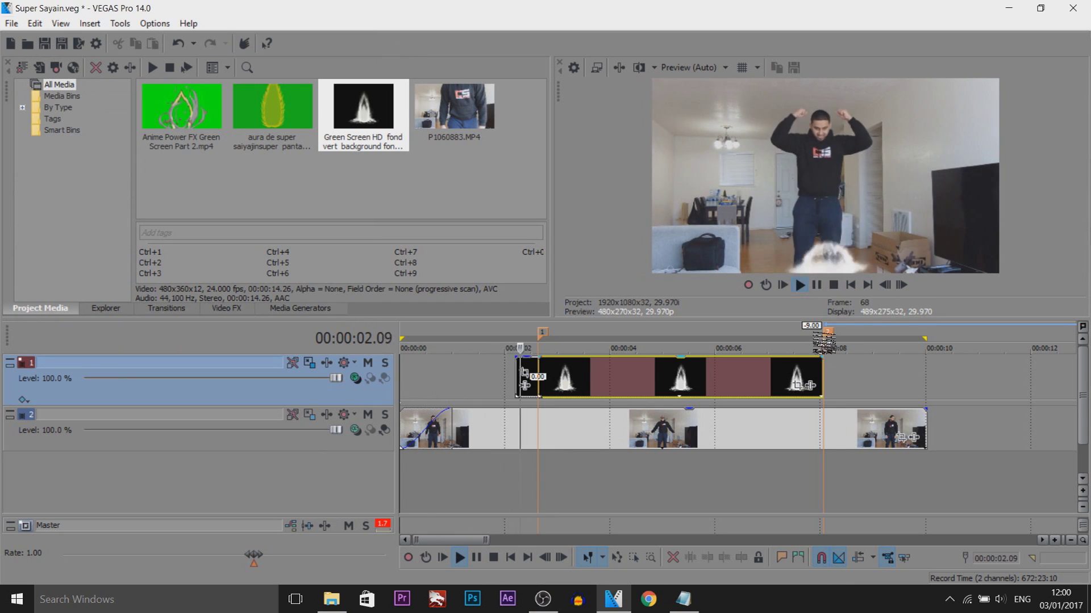
pyautogui.click(818, 285)
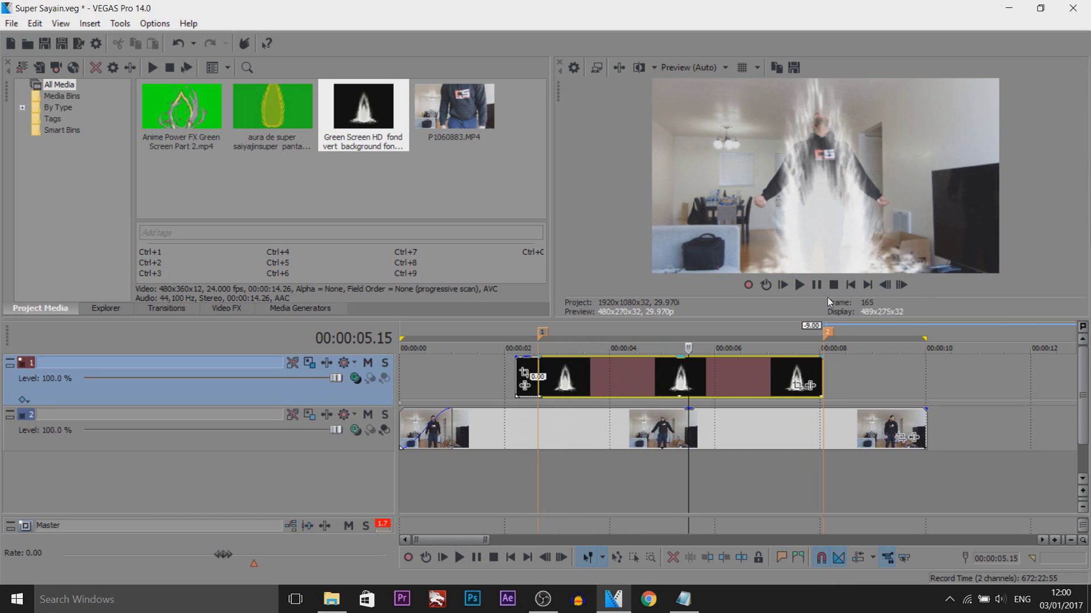
pyautogui.click(816, 287)
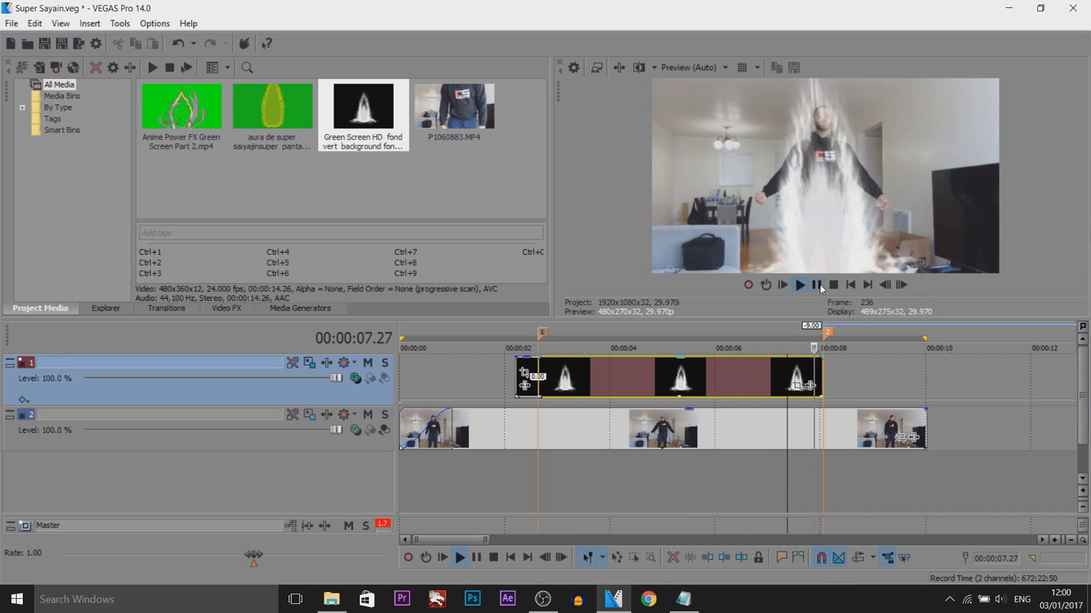
pyautogui.click(818, 285)
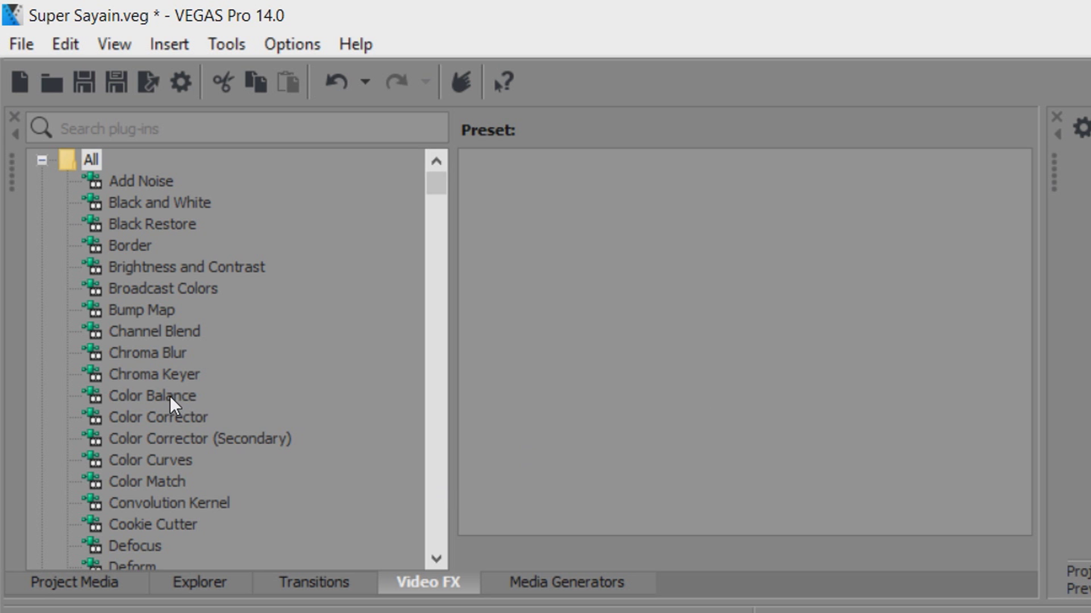
# - Apply the default Color Balance effect to the white aura clip on track 1
pyautogui.click(169, 397)
pyautogui.click(561, 207)
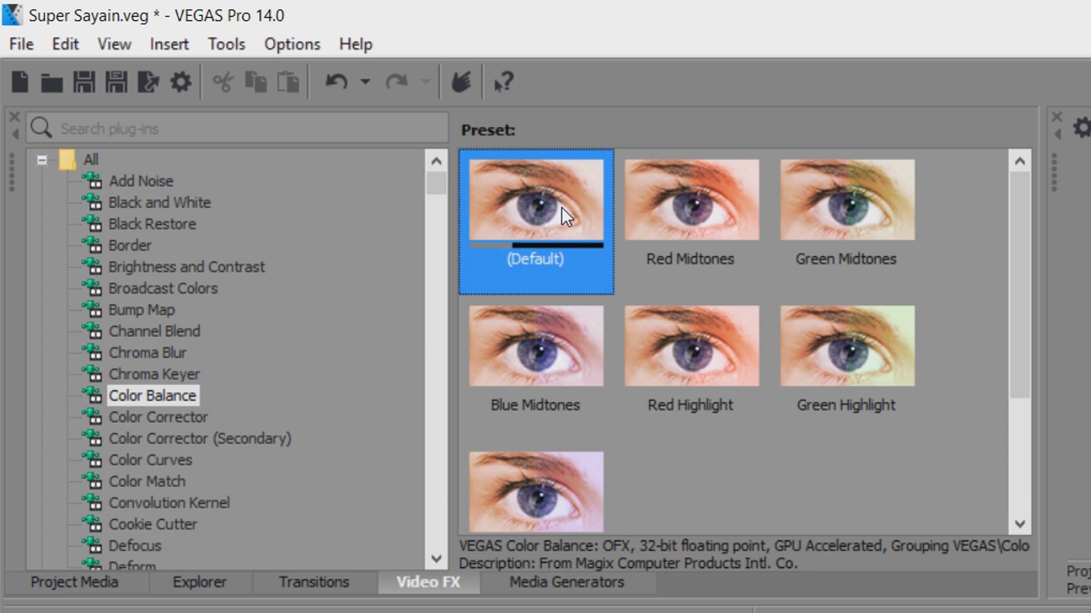
pyautogui.moveTo(561, 206); pyautogui.dragTo(480, 383)
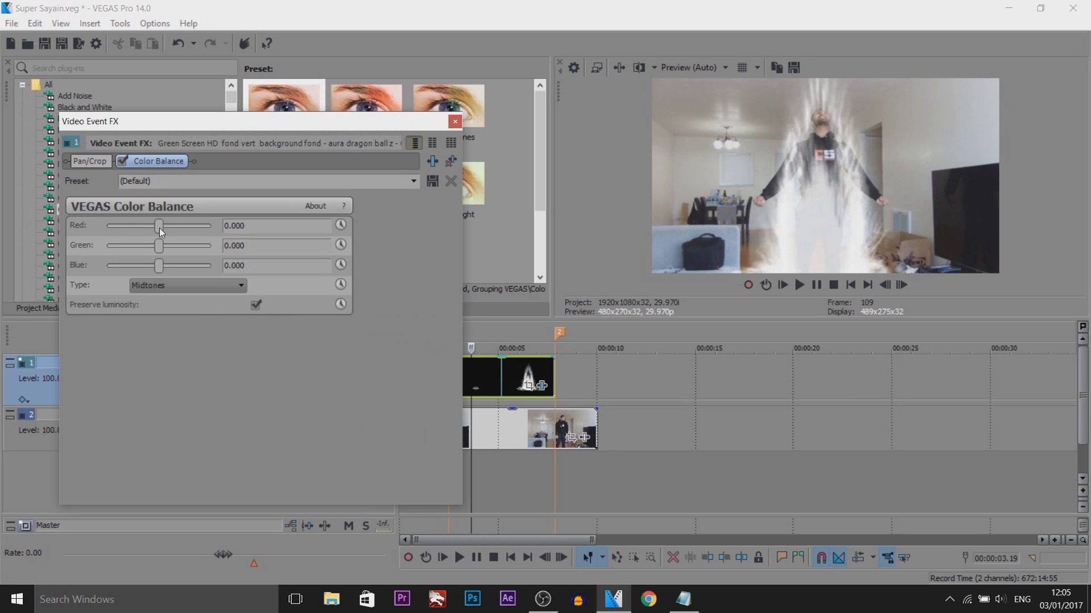
# - Try lowering Red, Blue and Green to -0.500 in the white aura's Color Balance
pyautogui.moveTo(160, 231); pyautogui.dragTo(108, 227)
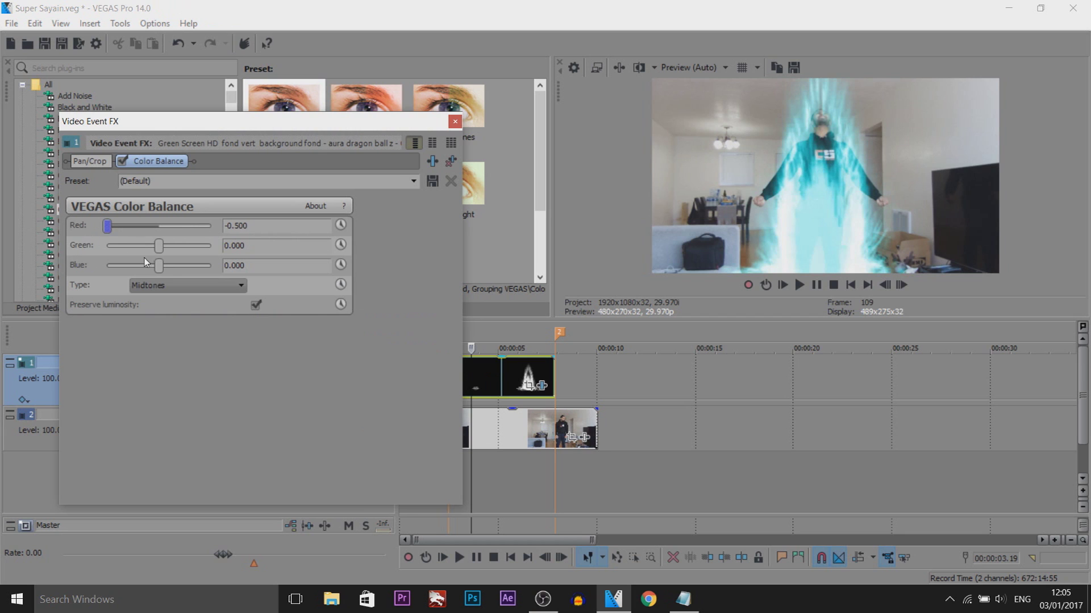
pyautogui.moveTo(159, 265); pyautogui.dragTo(57, 267)
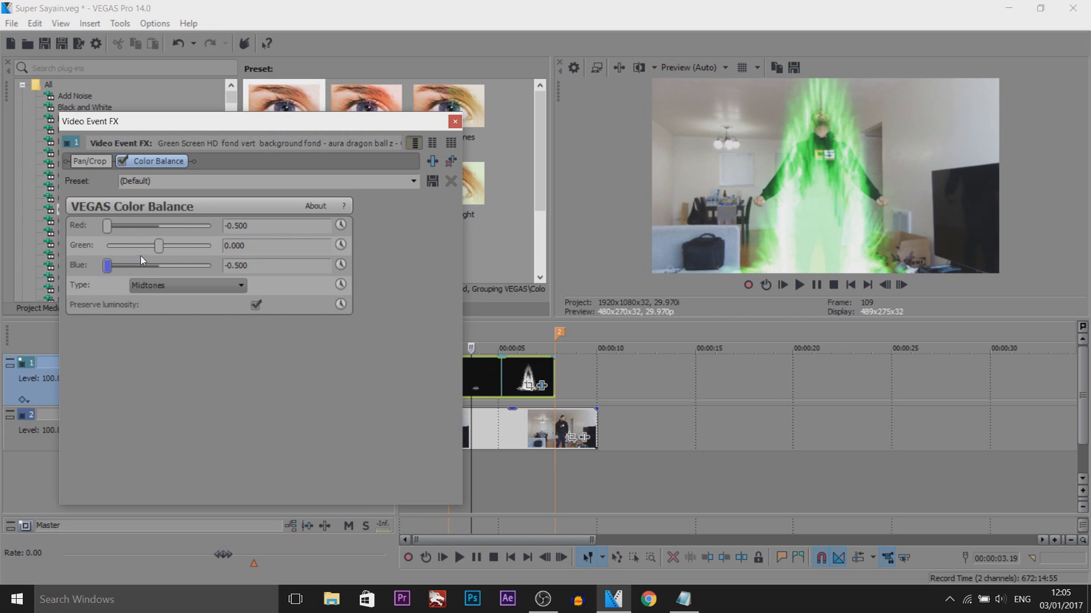
pyautogui.moveTo(157, 251); pyautogui.dragTo(20, 243)
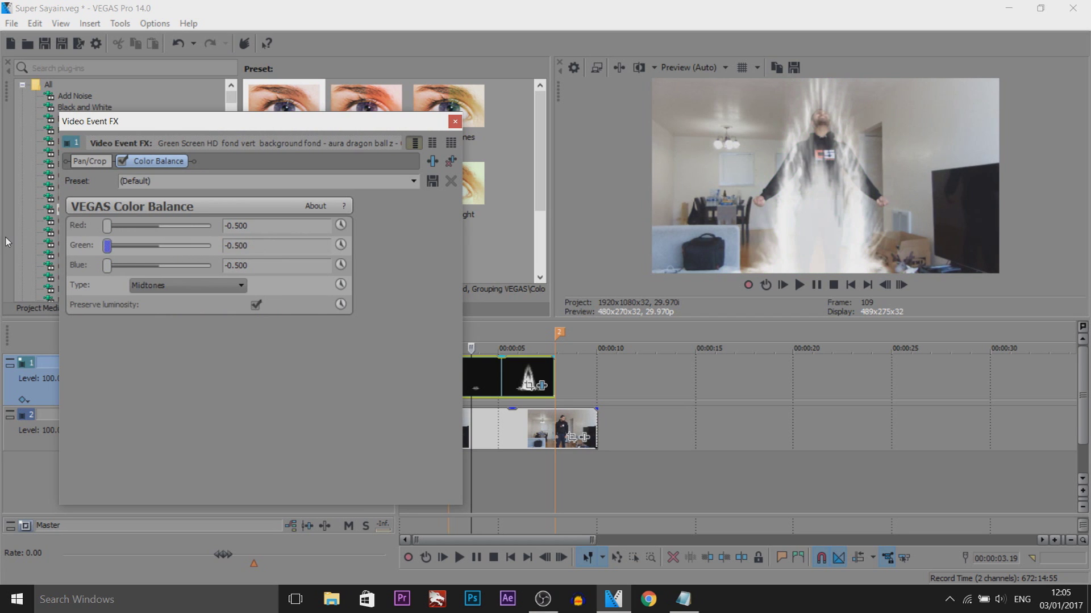
# - Recolor the white aura cyan with Red -0.044, Green 0.500 and Blue 0.500, and close the effect settings
pyautogui.moveTo(108, 226); pyautogui.dragTo(210, 245)
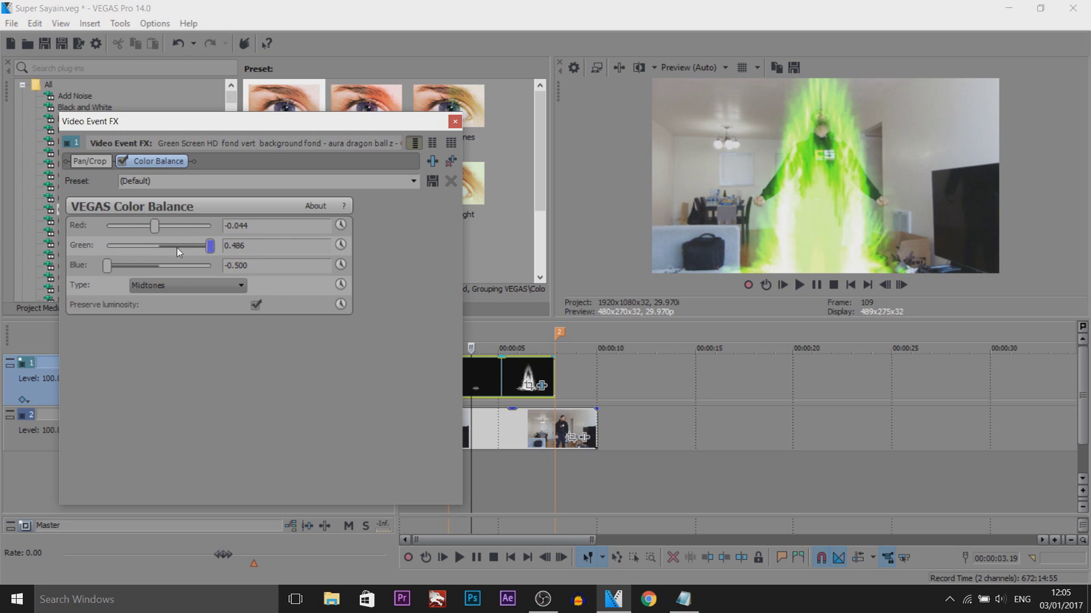
pyautogui.moveTo(106, 266); pyautogui.dragTo(212, 245)
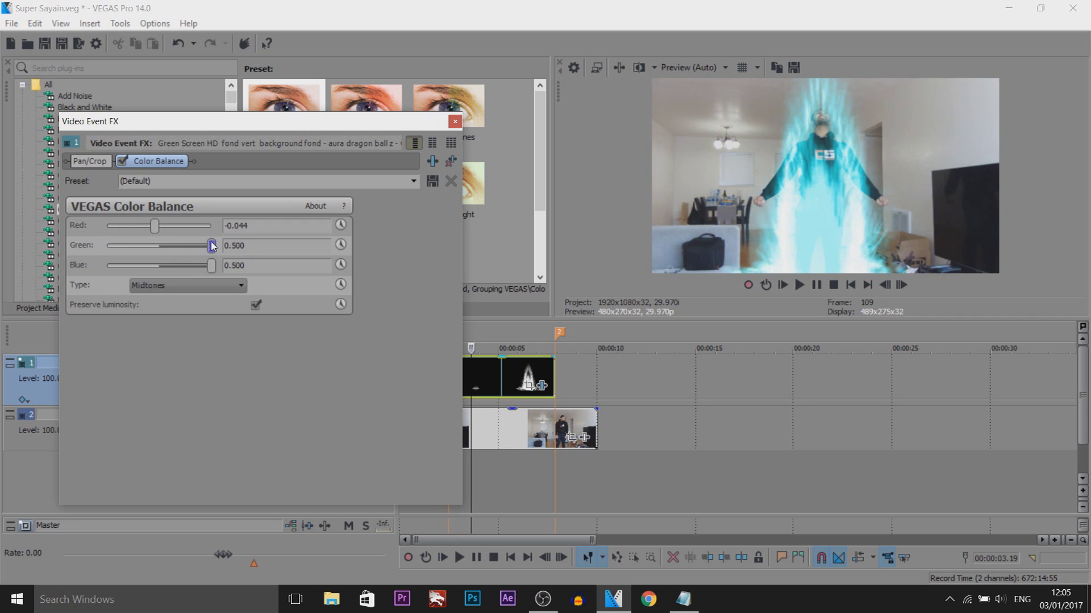
pyautogui.click(455, 121)
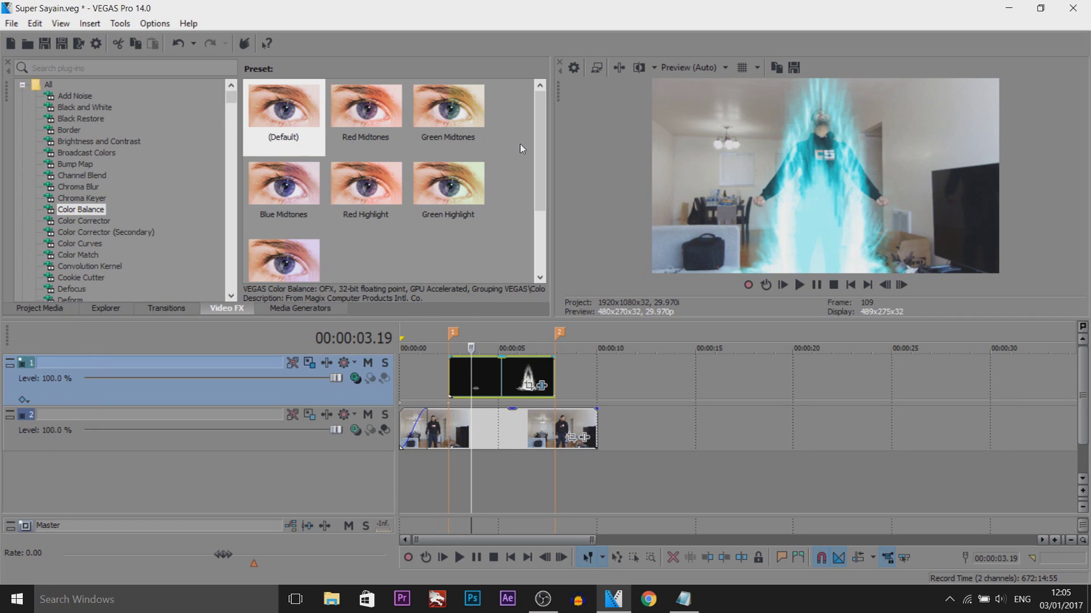